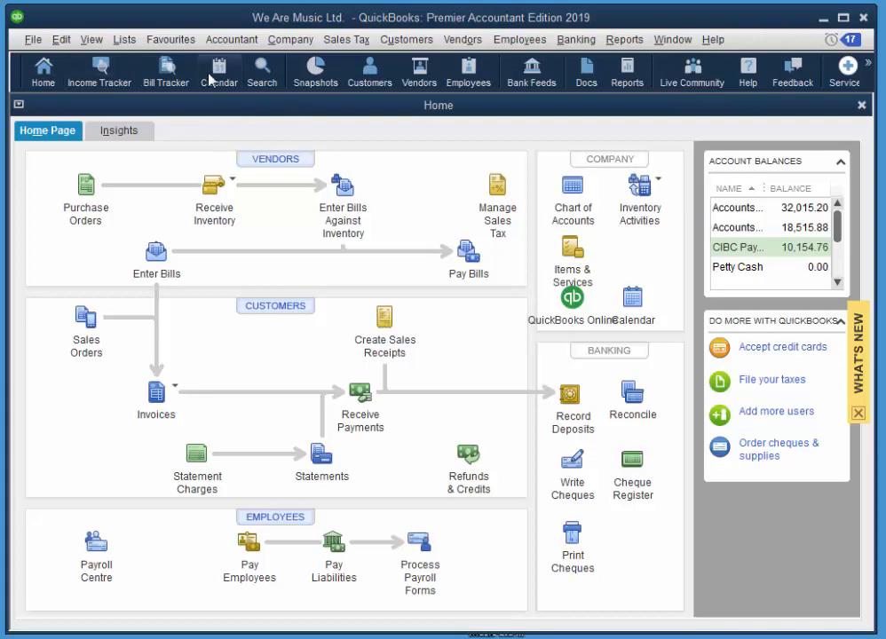
Open the Chart of Accounts from the Home page and look over the account list.
click(289, 44)
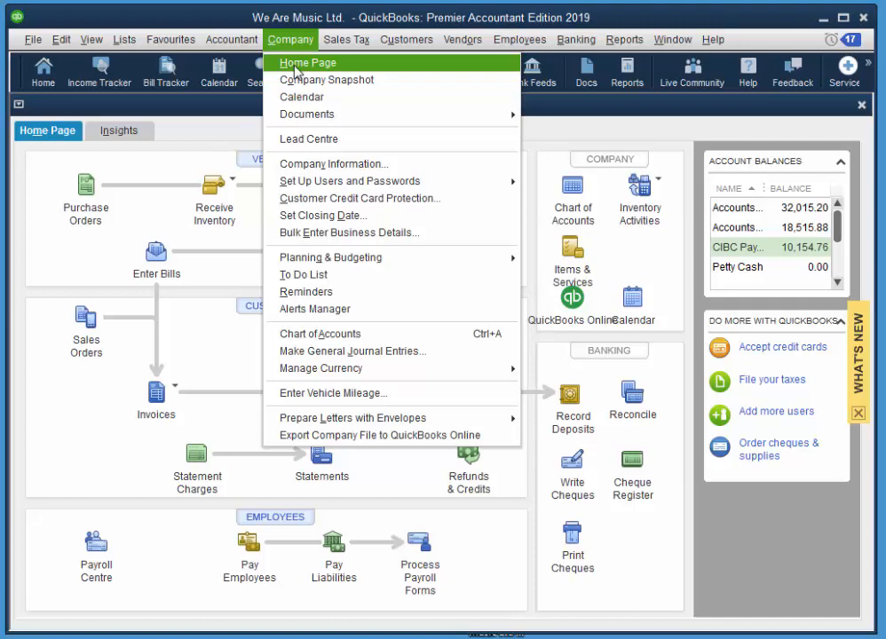
click(532, 124)
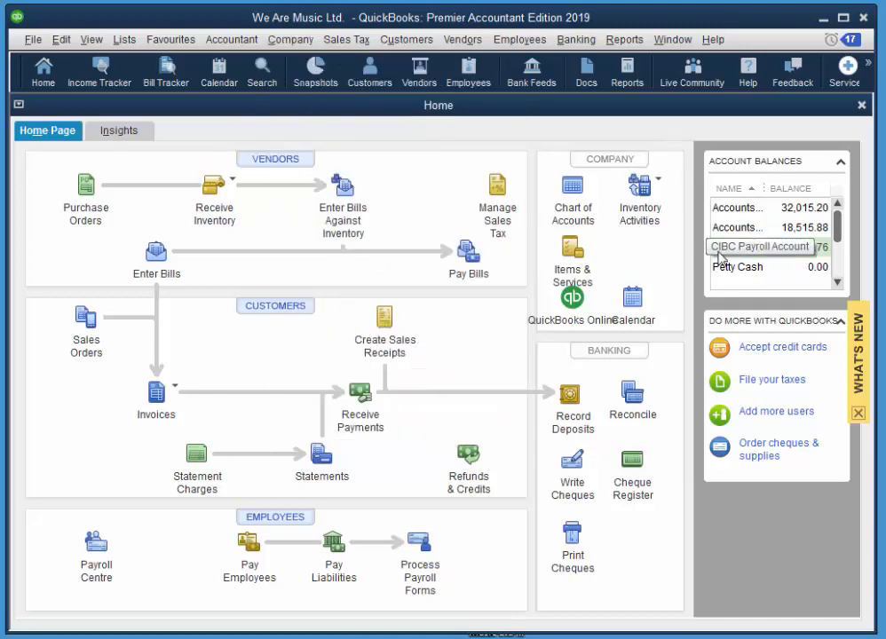
click(566, 187)
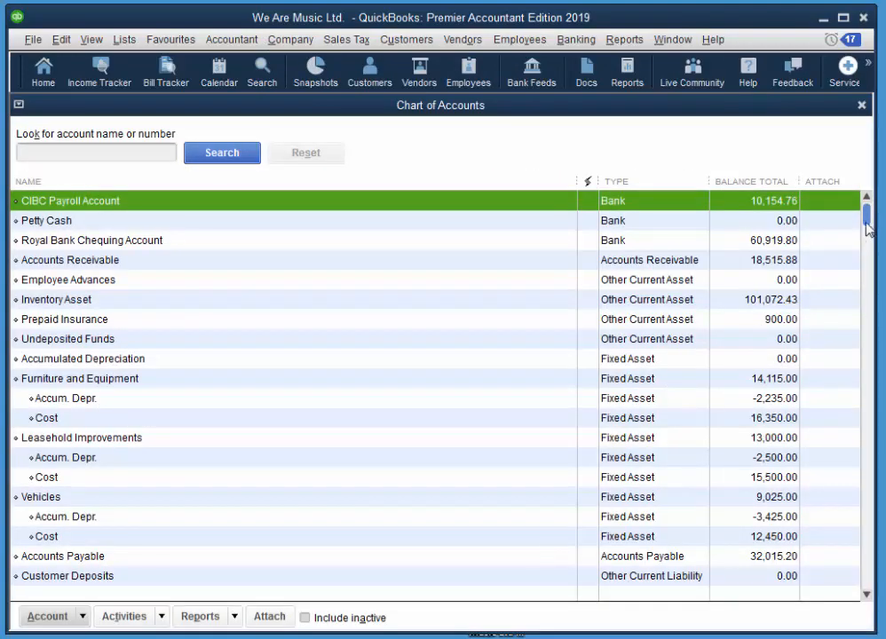
scroll(865, 257, down, 4)
scroll(253, 244, up, 4)
click(62, 40)
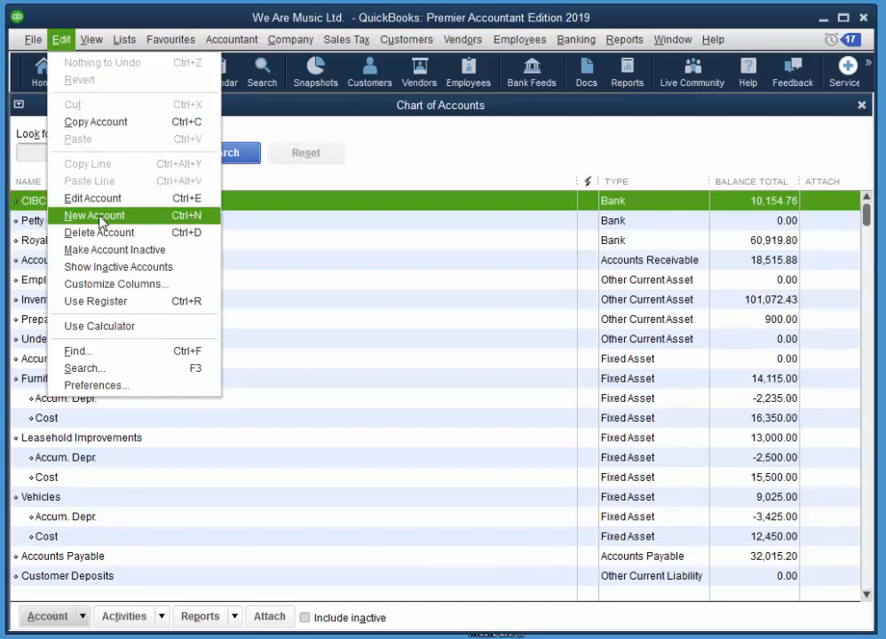
Start a new account and choose Bank as its type.
click(100, 223)
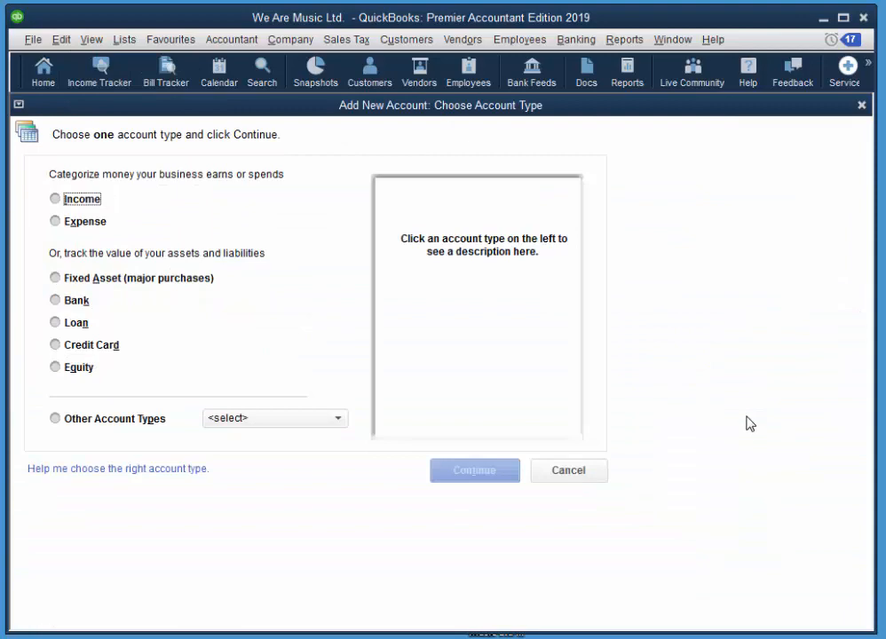
click(79, 304)
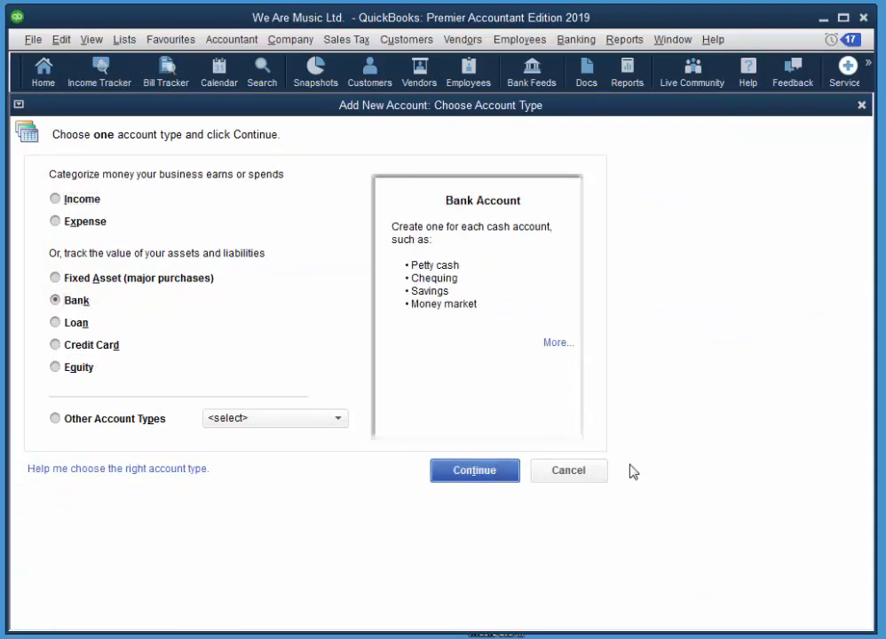
click(474, 470)
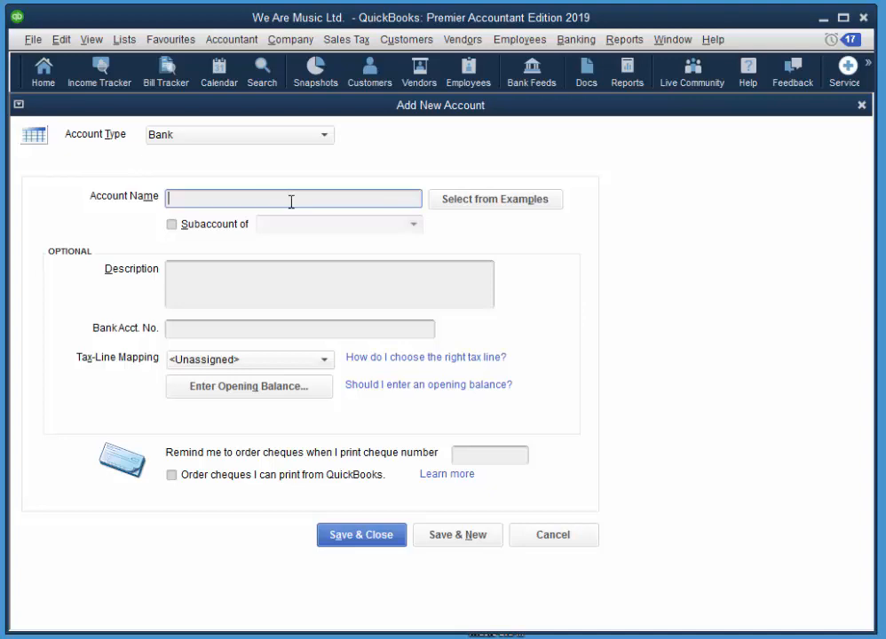
Save a BMO Chequing bank account described as 'Bank of Montreal Chequing', with its bank account number.
text(BMO Chequing)
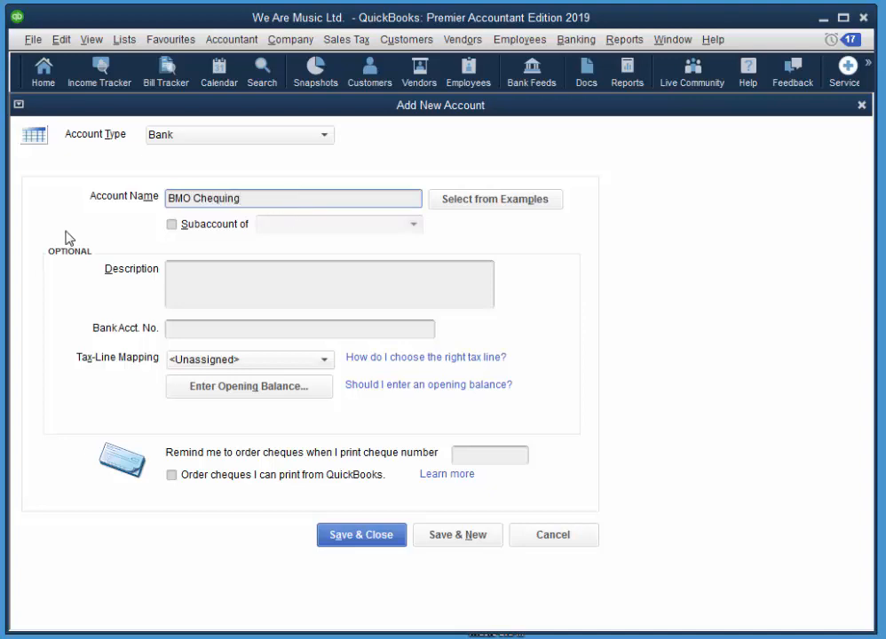
click(316, 275)
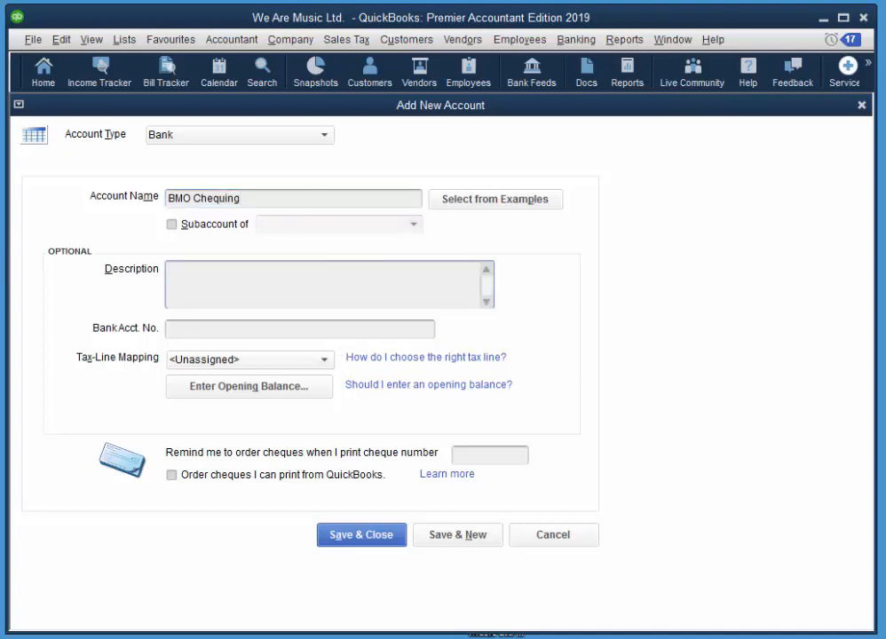
text(Bank of Montreal )
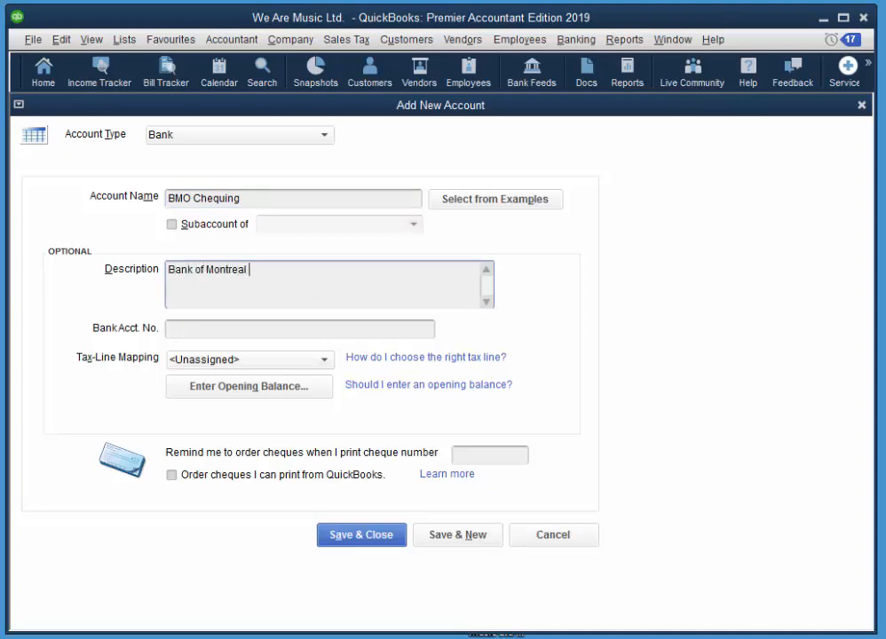
text(Checking)
drag(270, 271, 354, 276)
text(quing)
click(233, 330)
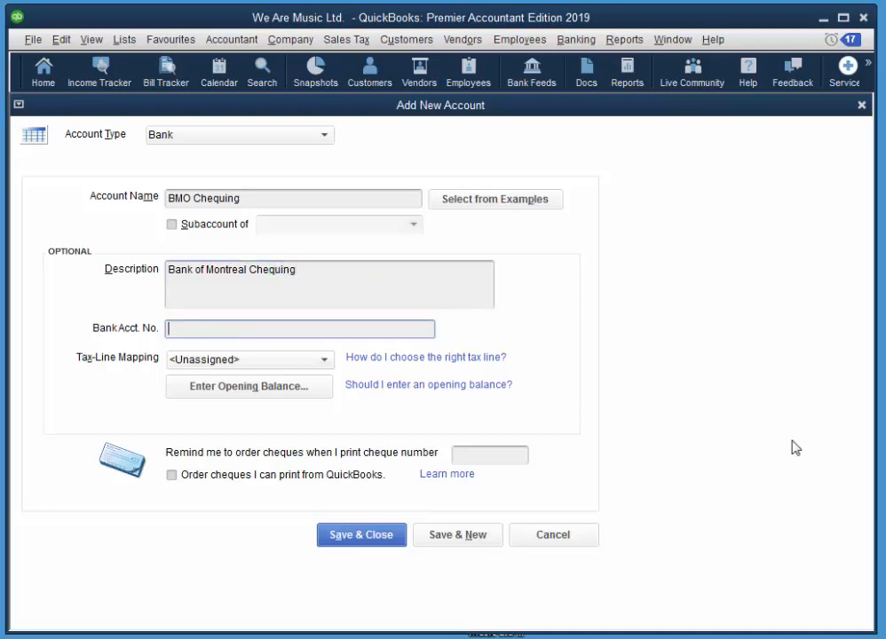
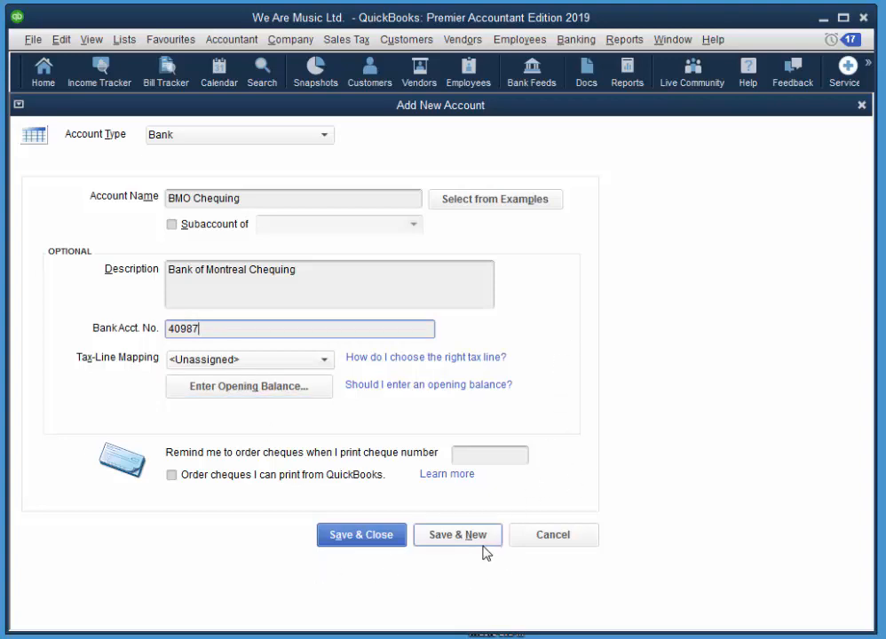
click(451, 535)
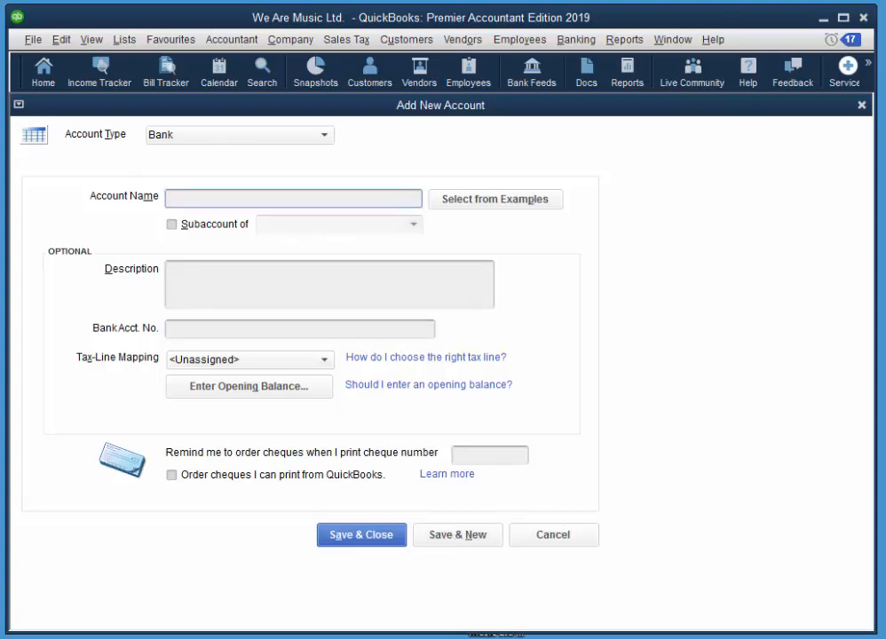
Create a bank account named Cash with the description 'Cash Summary' and save it.
text(Cash)
click(477, 278)
text(Cash)
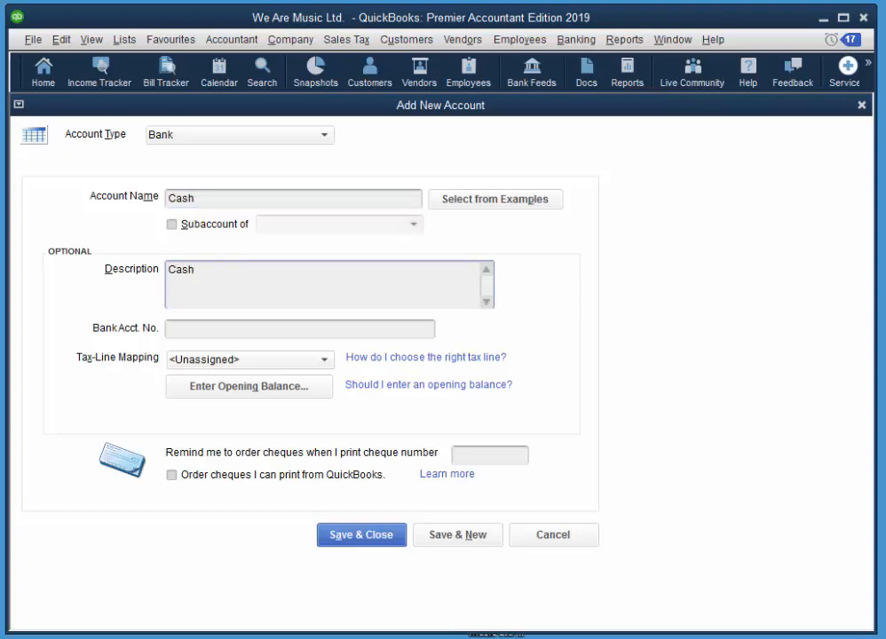
text( Summary)
click(393, 535)
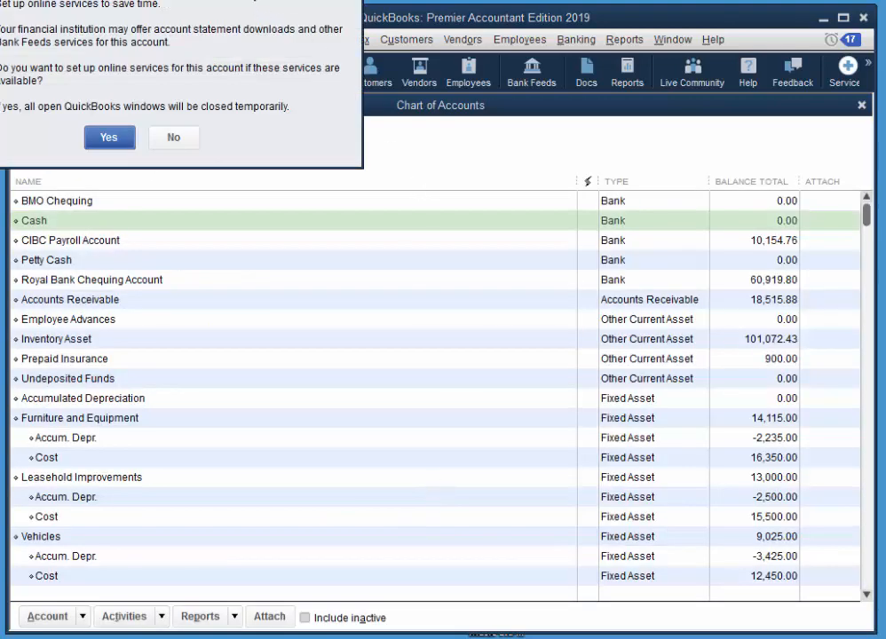
Decline setting up online bank feeds for the Cash account.
drag(253, 3, 441, 144)
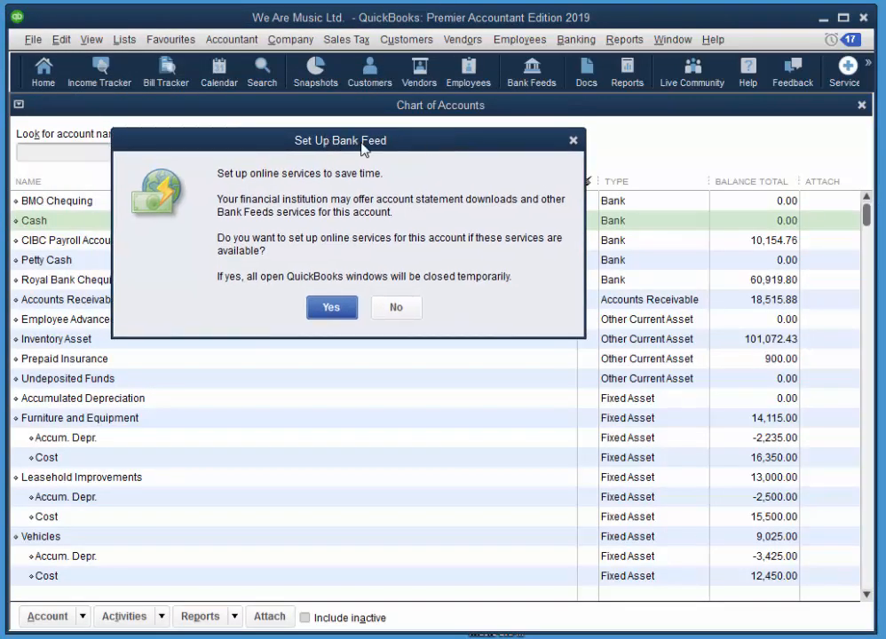
drag(365, 142, 457, 155)
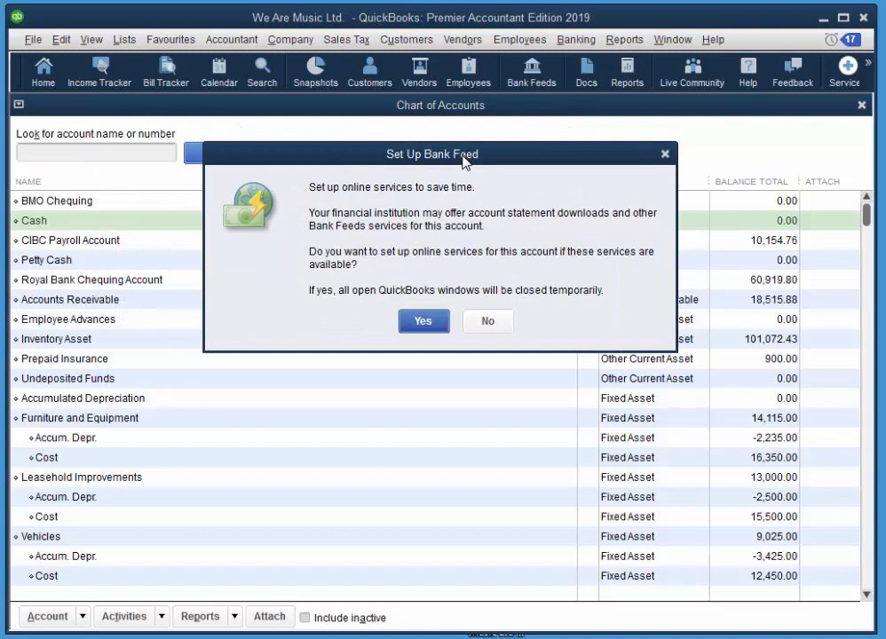
drag(549, 163, 510, 153)
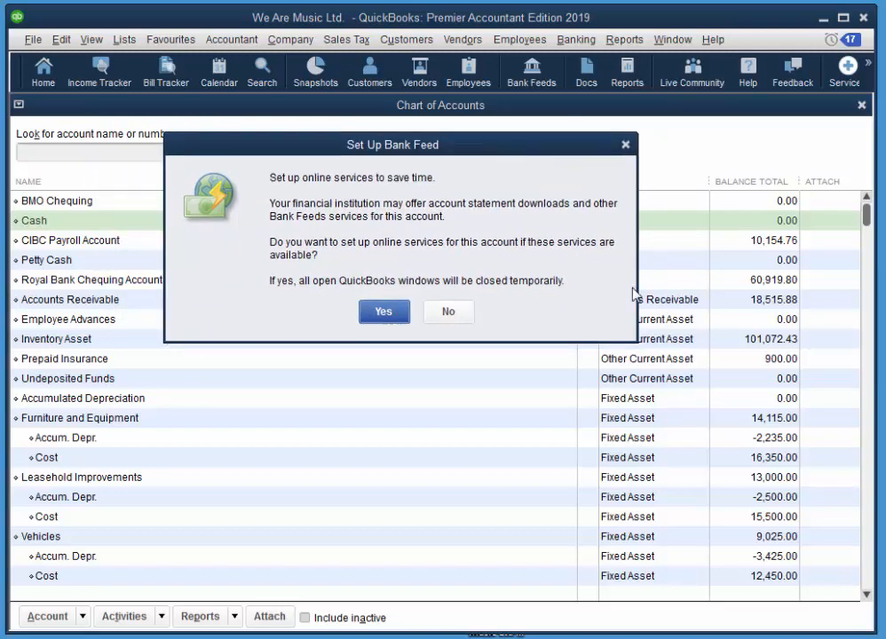
click(453, 310)
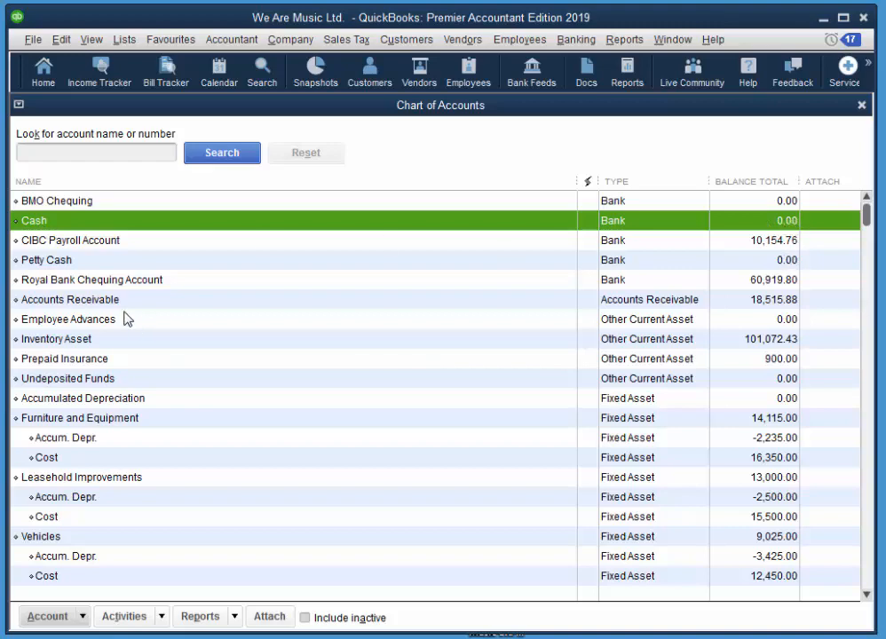
click(53, 201)
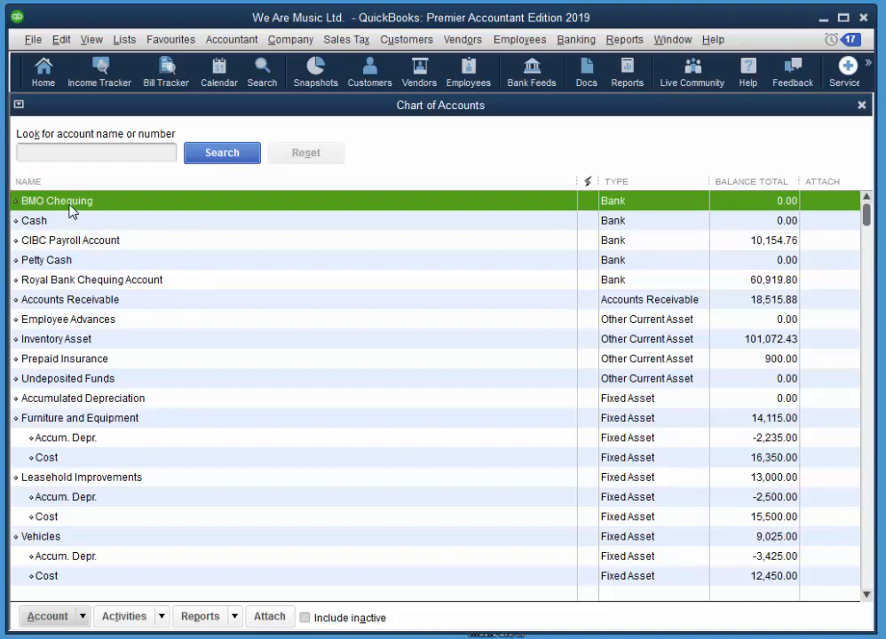
Make BMO Chequing and CIBC Payroll Account subaccounts of Cash.
click(60, 39)
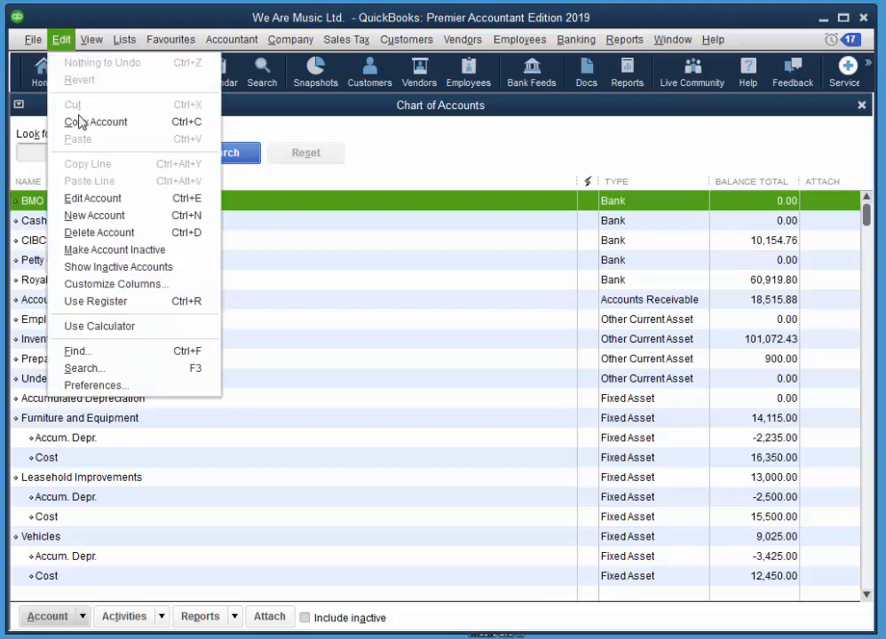
click(93, 197)
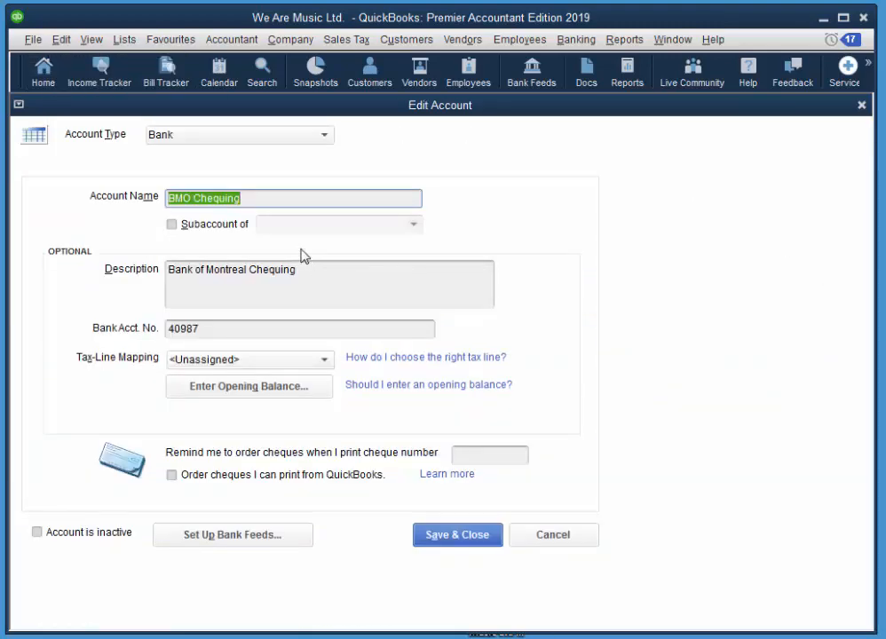
click(233, 227)
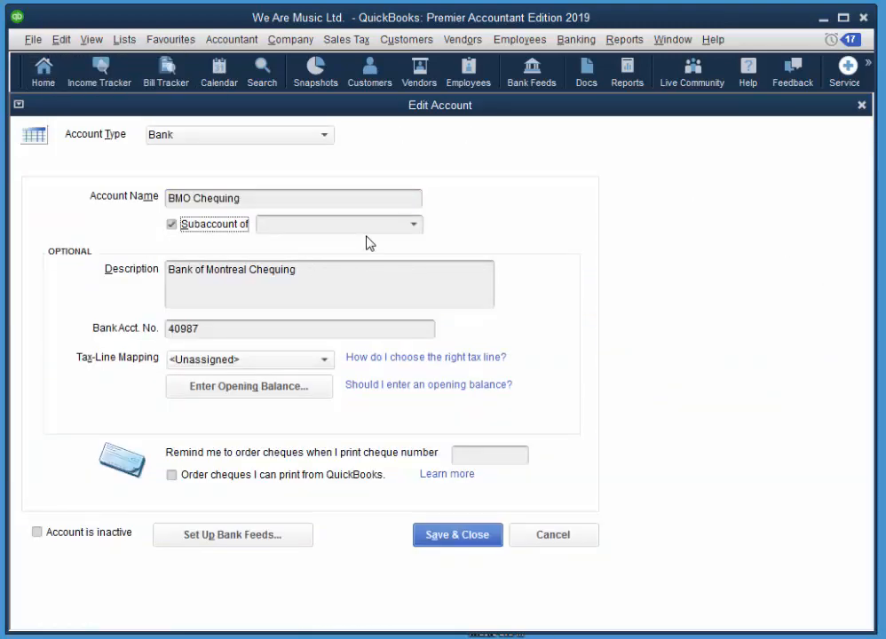
click(413, 226)
click(287, 307)
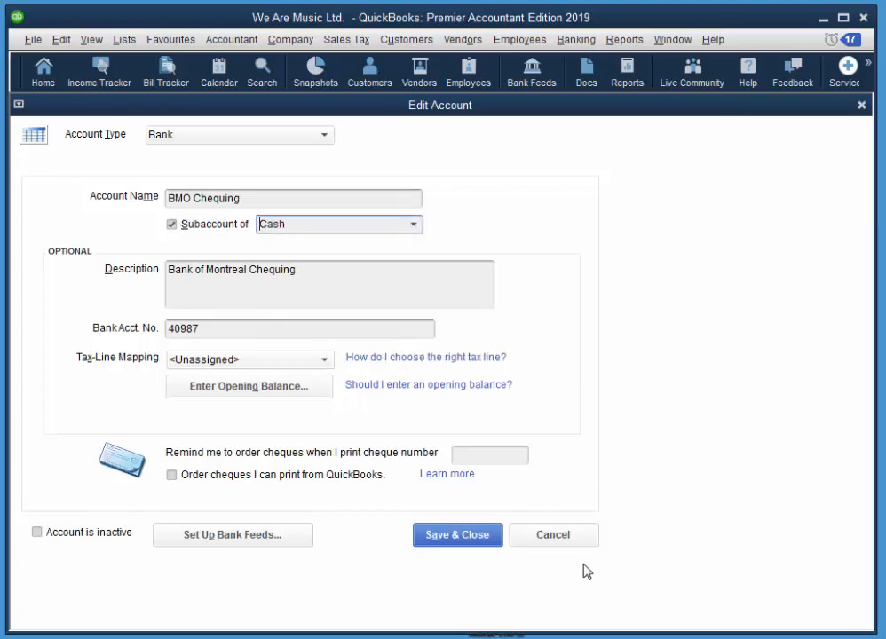
click(461, 538)
click(89, 241)
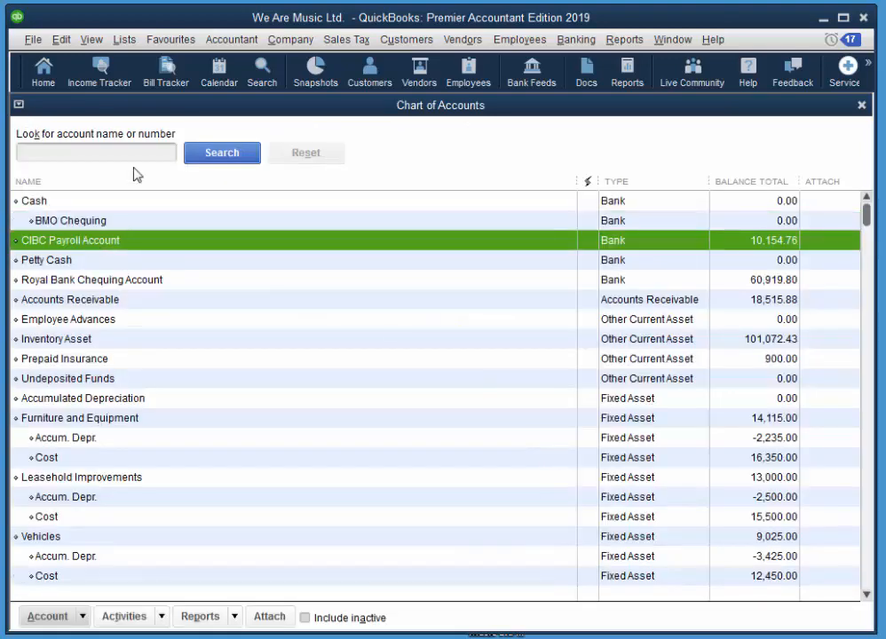
click(59, 40)
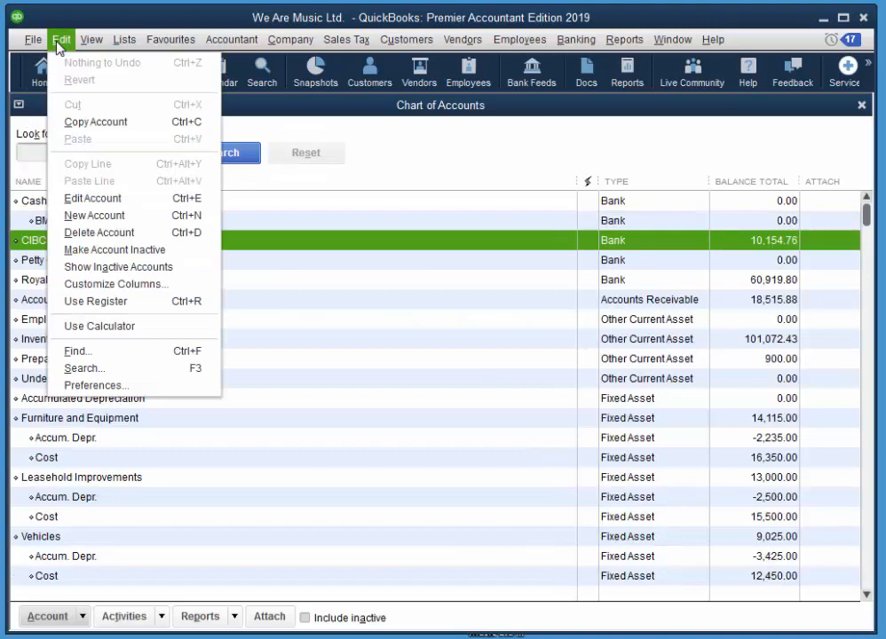
click(92, 198)
click(221, 229)
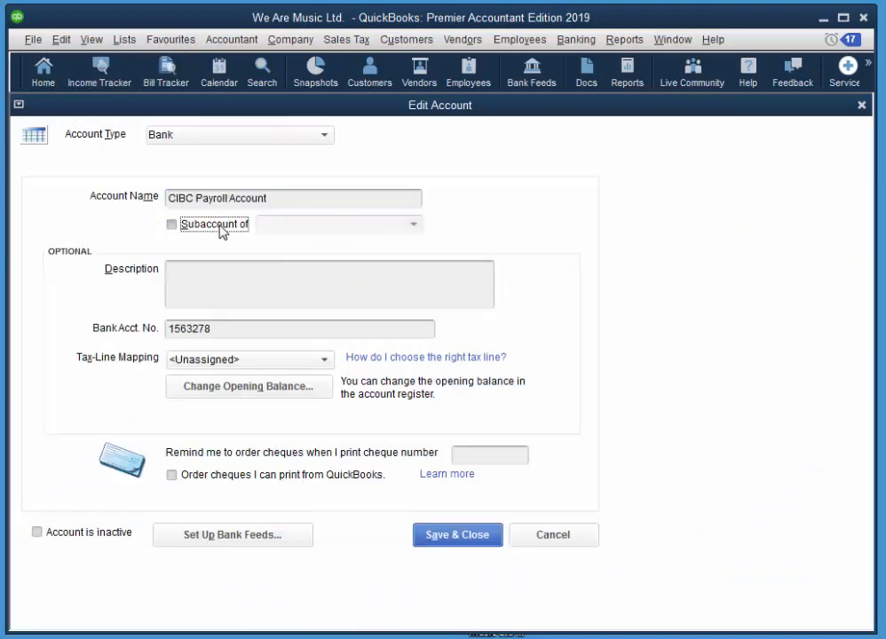
click(419, 233)
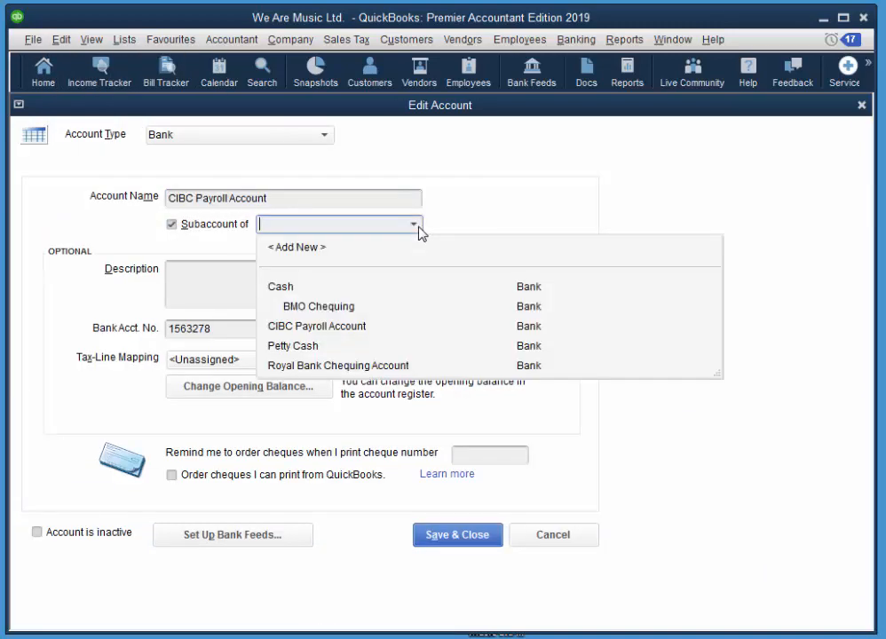
click(306, 289)
click(474, 534)
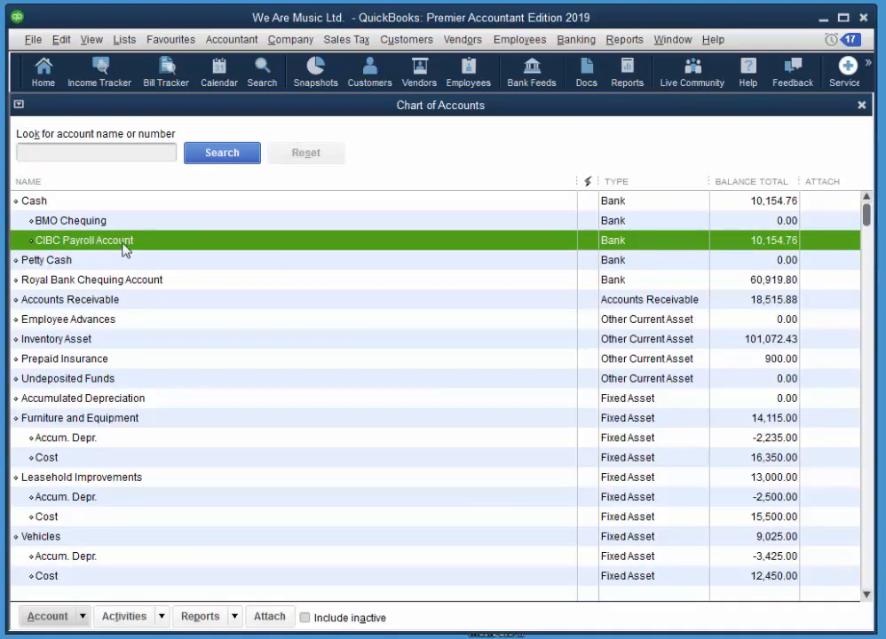
Nest Petty Cash and Royal Bank Chequing Account under Cash as subaccounts.
click(35, 260)
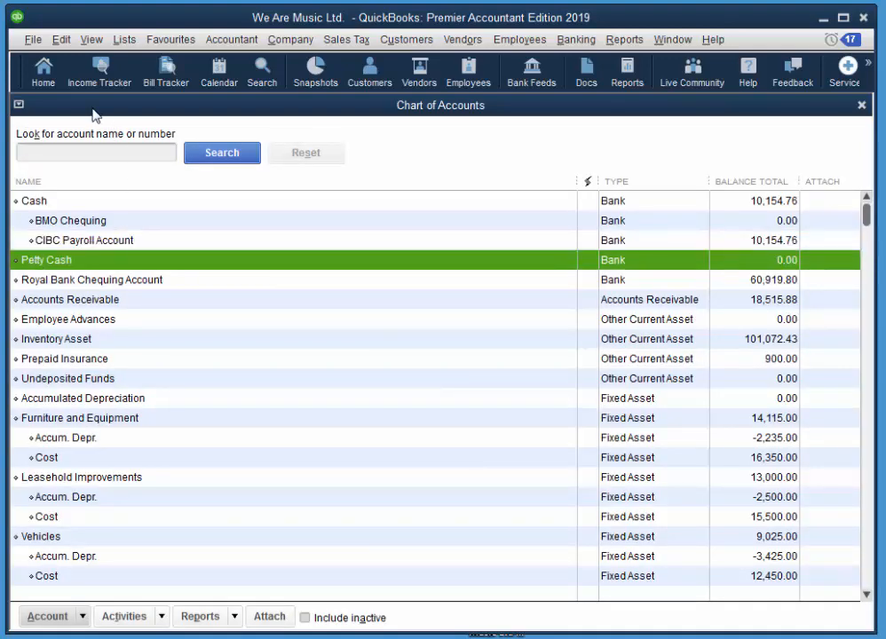
click(61, 39)
click(94, 201)
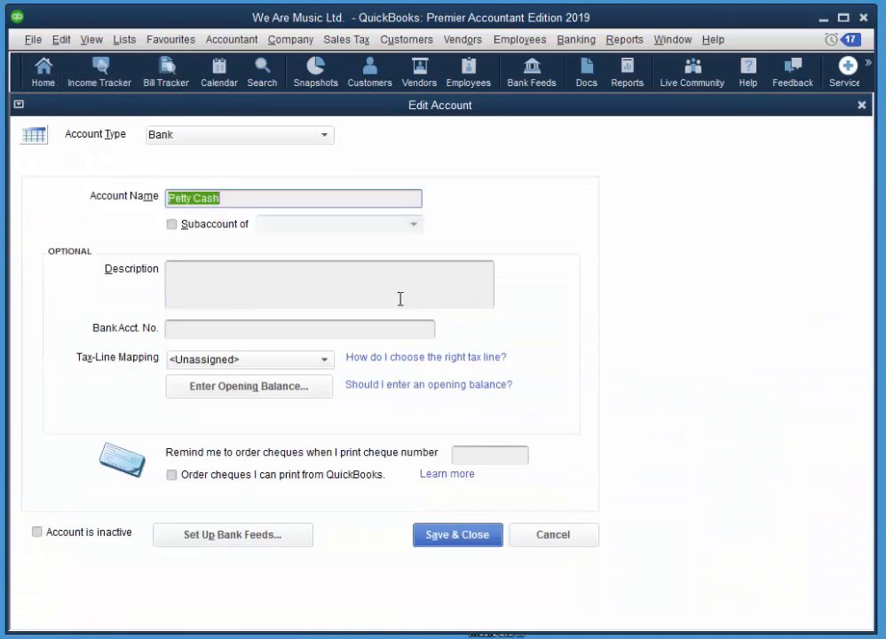
click(238, 230)
click(414, 226)
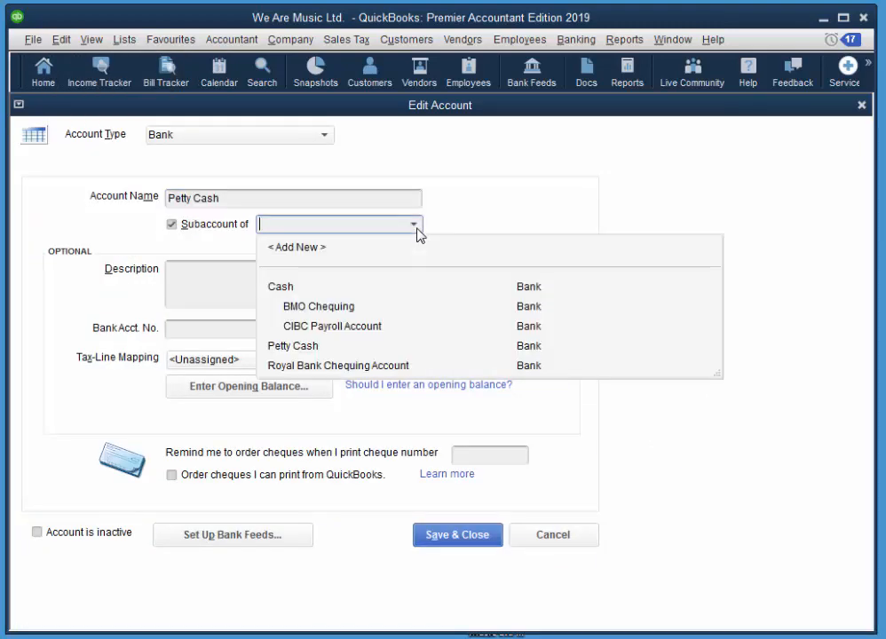
click(288, 289)
click(480, 539)
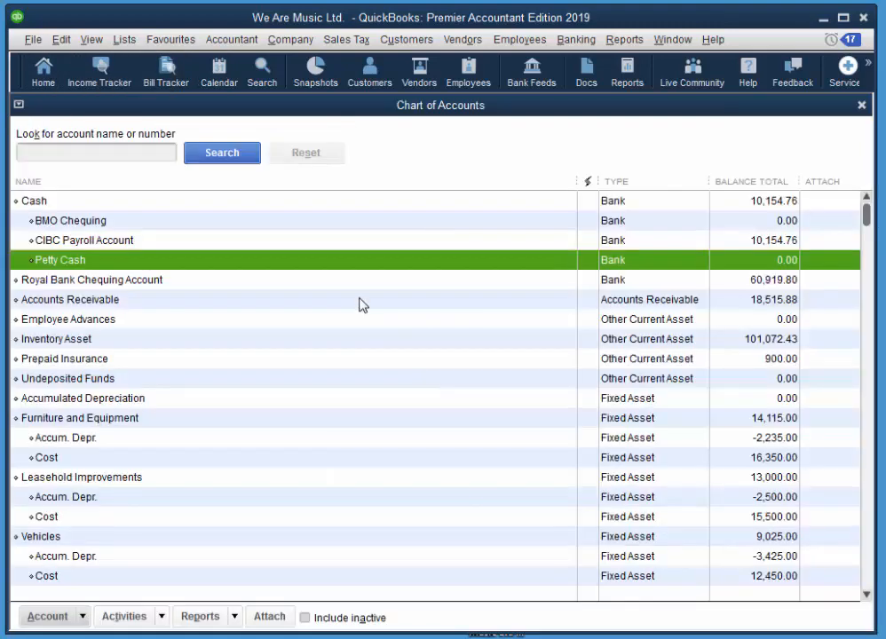
click(86, 282)
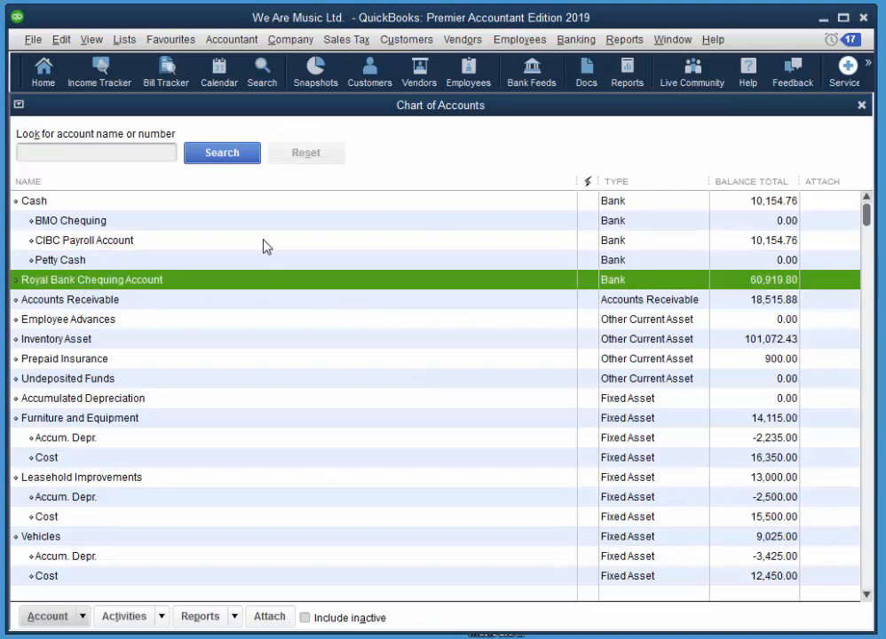
click(61, 39)
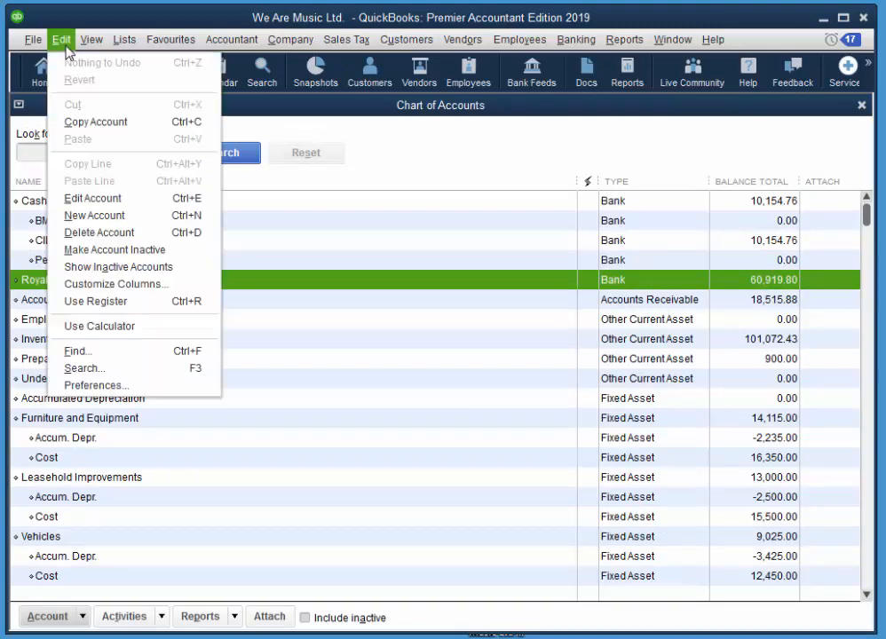
click(148, 198)
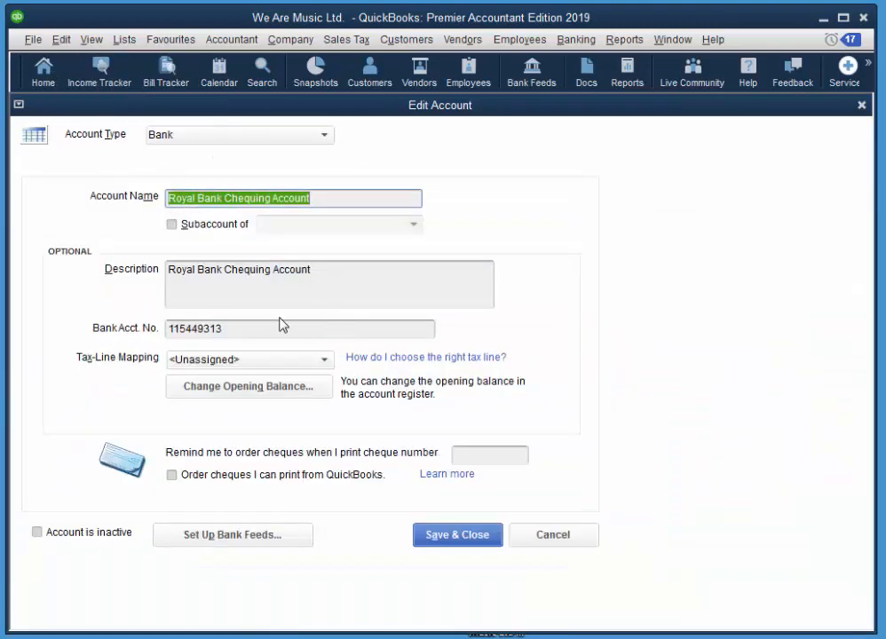
click(192, 225)
click(416, 228)
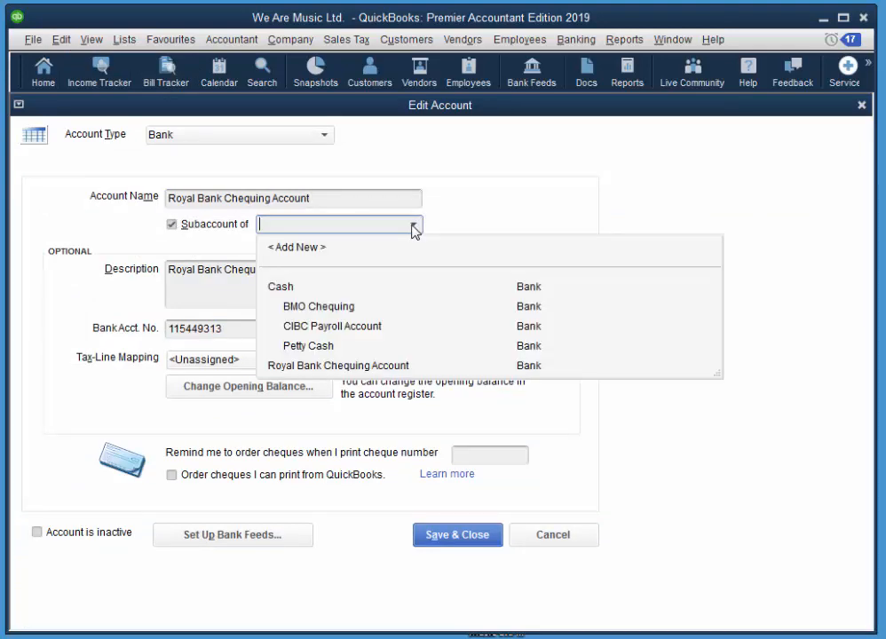
click(291, 289)
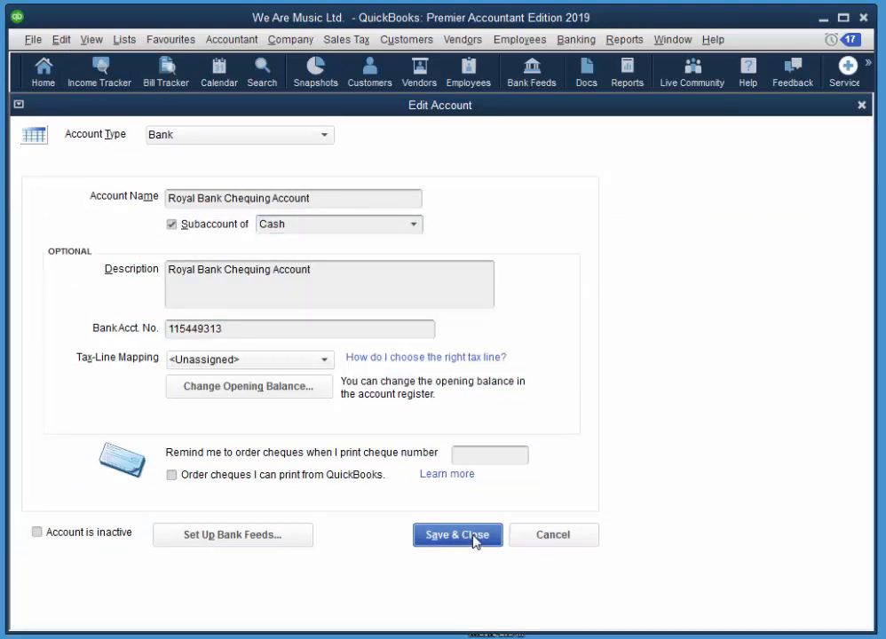
click(476, 545)
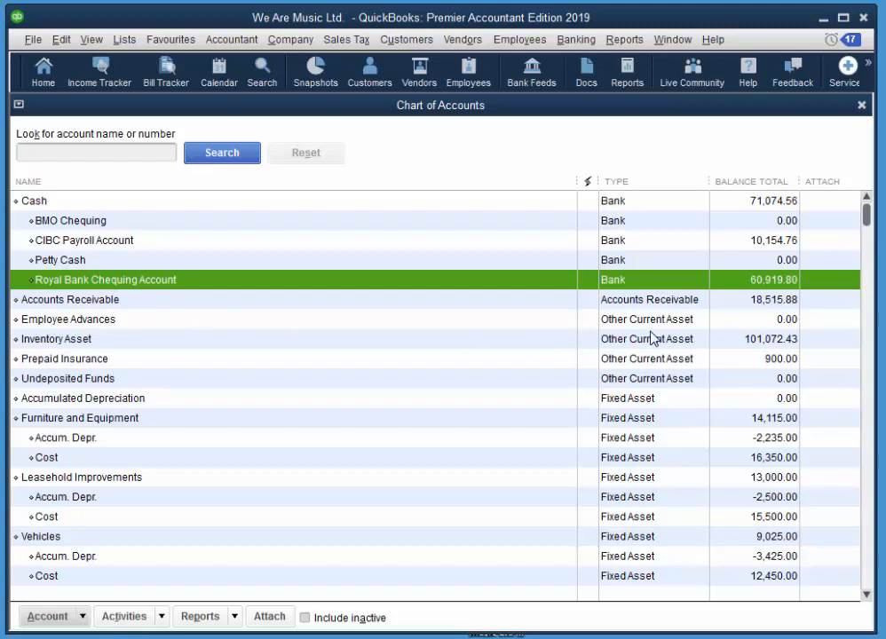
Scroll down to the Uniforms expense account and delete it from the Chart of Accounts.
drag(866, 214, 866, 263)
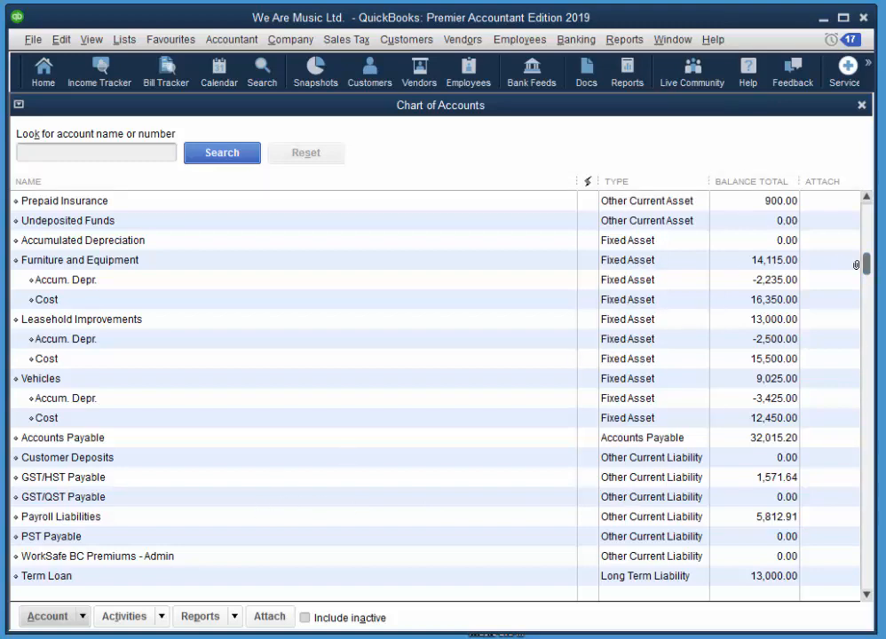
drag(868, 266, 878, 548)
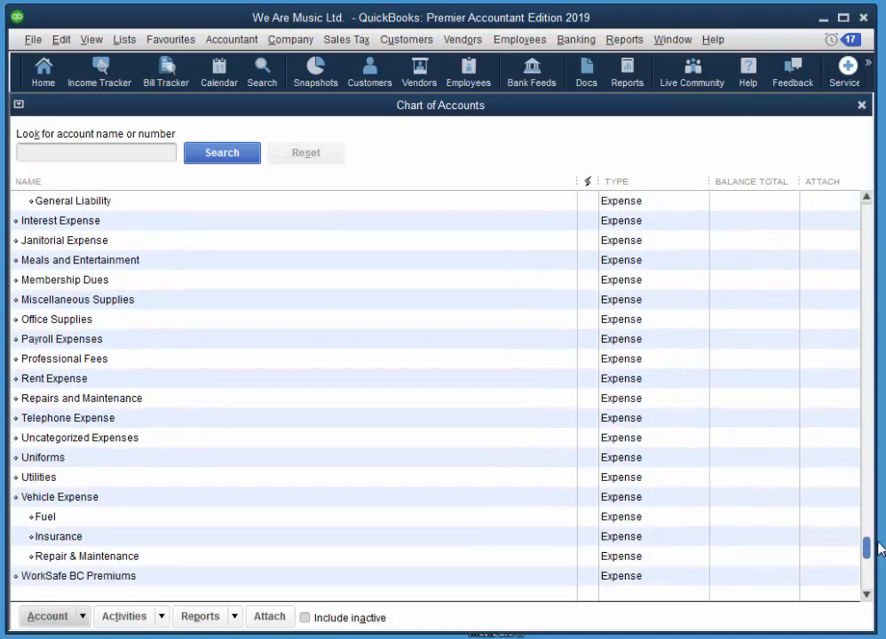
click(46, 466)
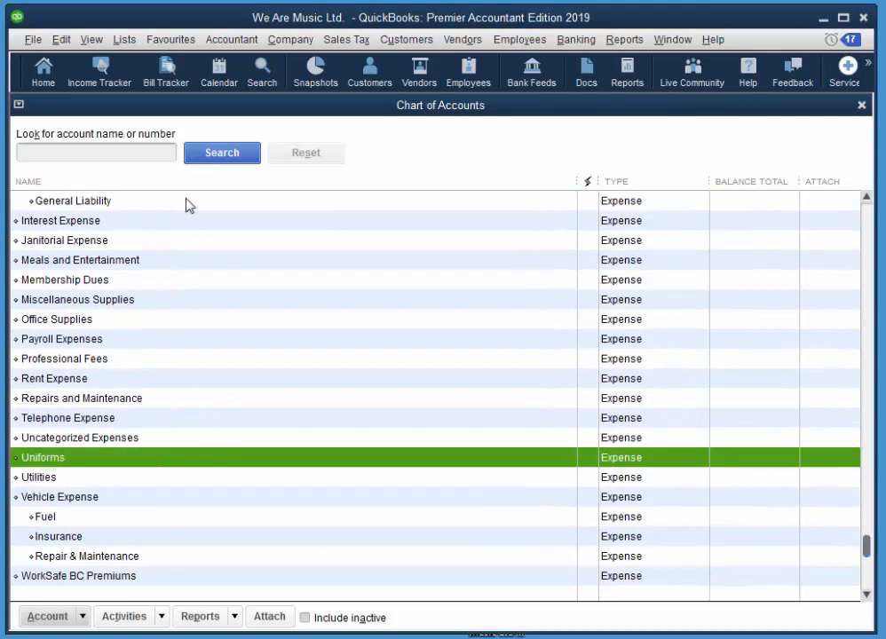
click(60, 39)
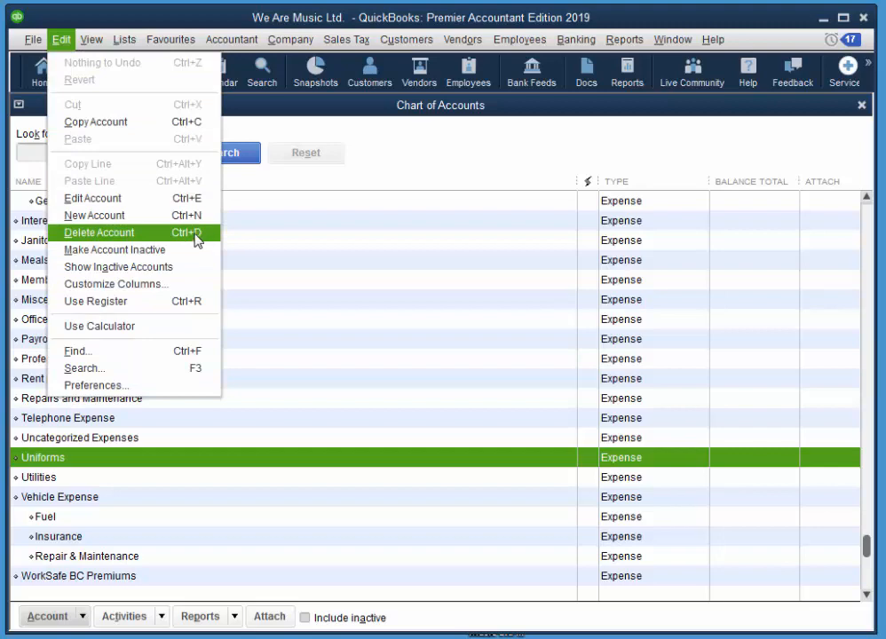
click(195, 233)
click(417, 117)
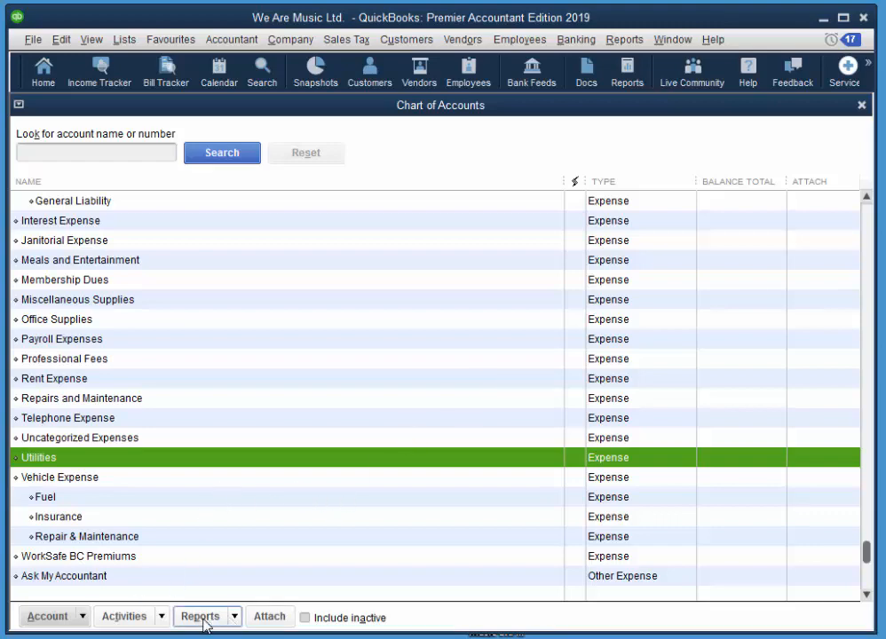
click(236, 615)
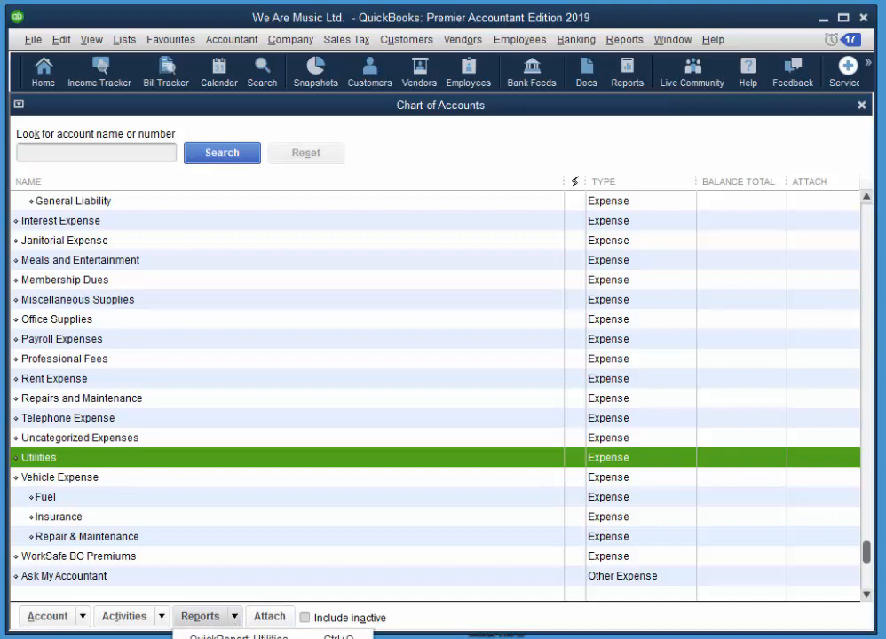
View the Account Listing report with the Description and Tax Line columns hidden, then close it.
click(238, 638)
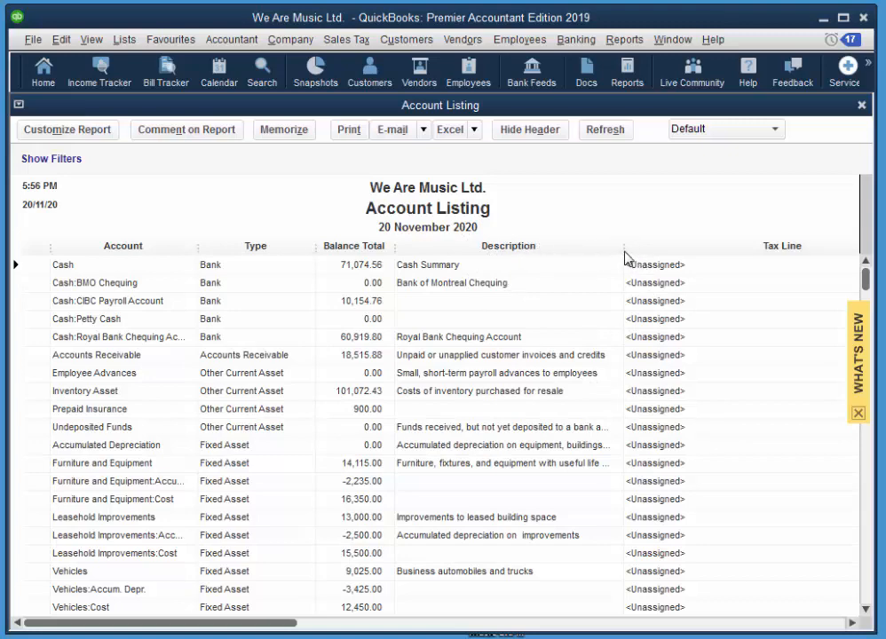
drag(626, 257, 394, 252)
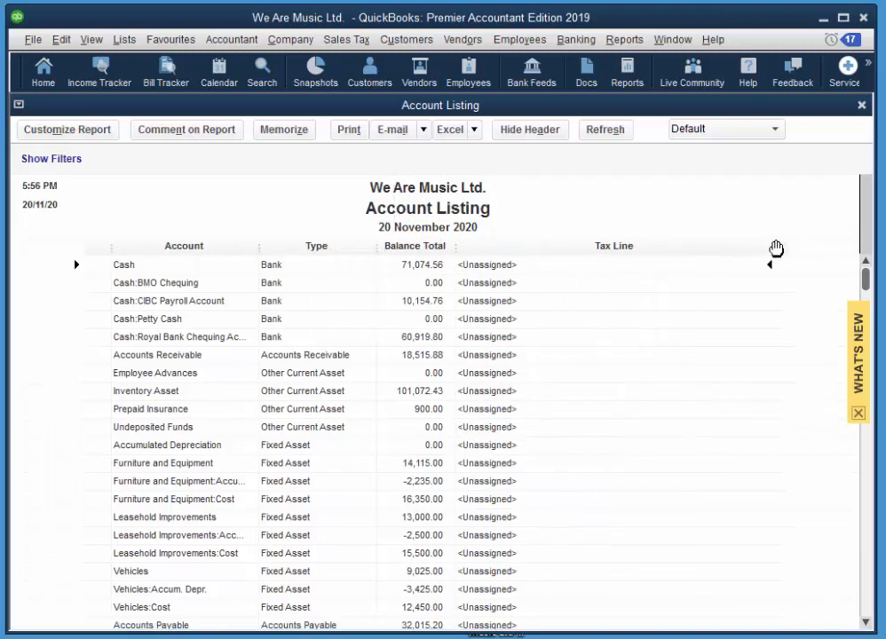
drag(776, 247, 456, 246)
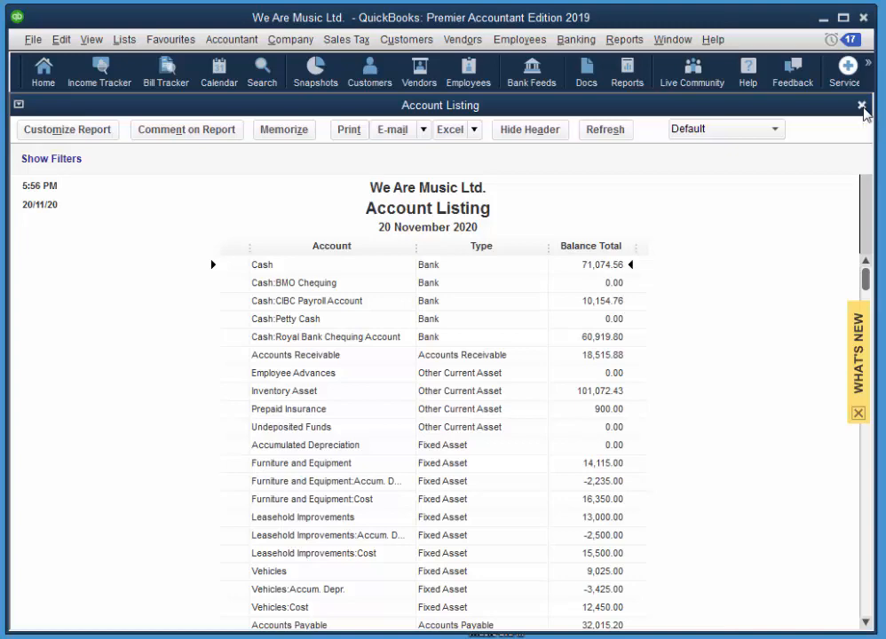
click(860, 105)
Skip memorizing the report, then print-preview the Chart of Accounts list and close the preview.
click(460, 338)
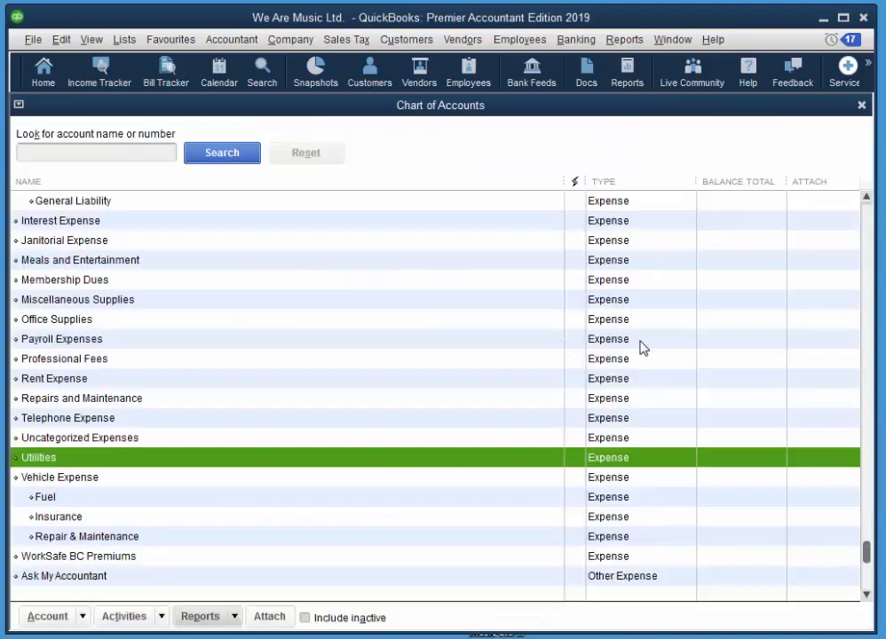
click(28, 39)
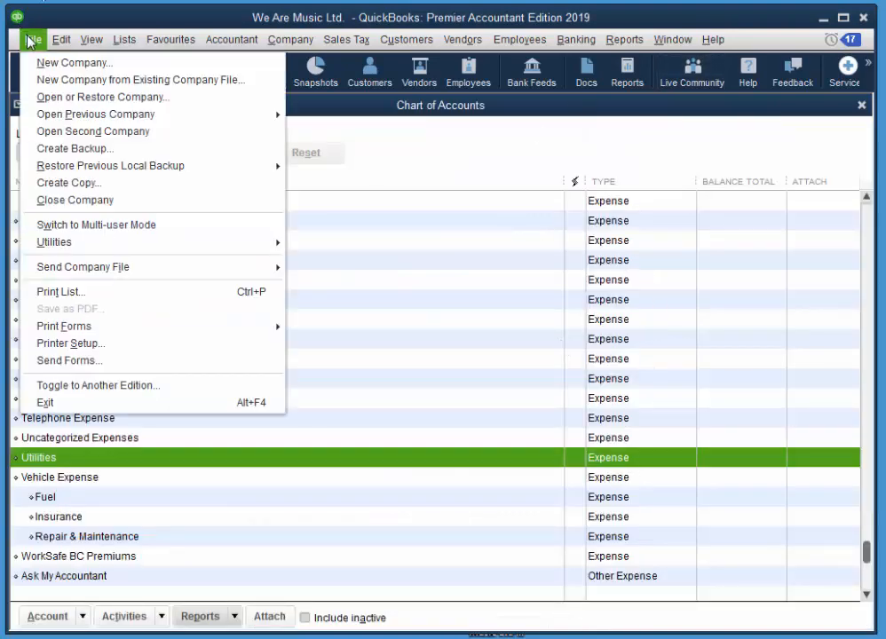
click(59, 292)
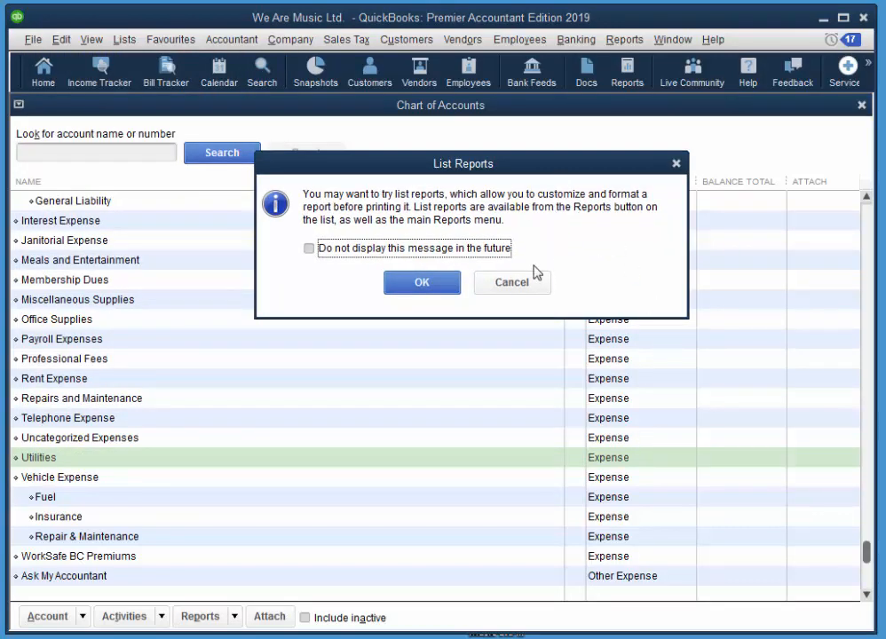
click(431, 284)
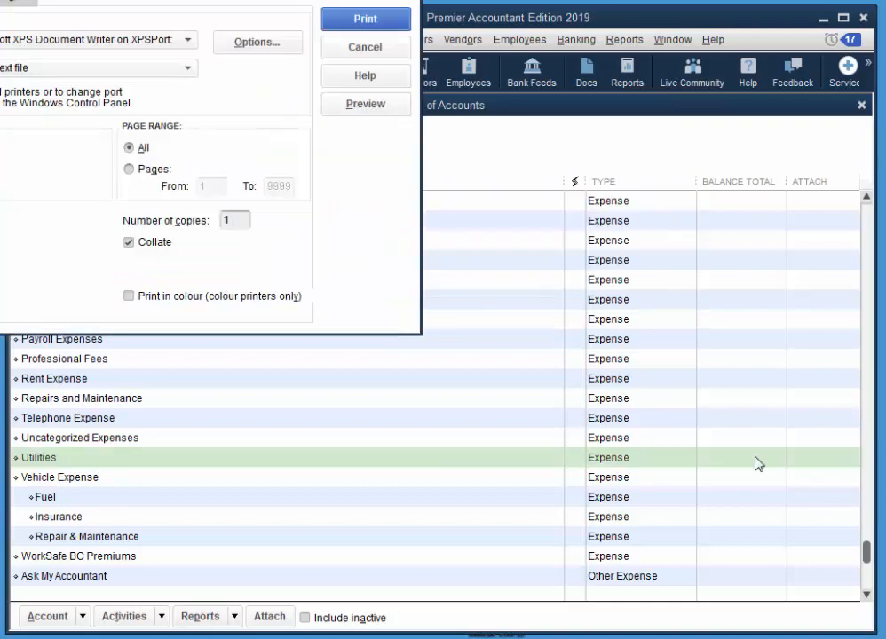
drag(234, 0, 540, 107)
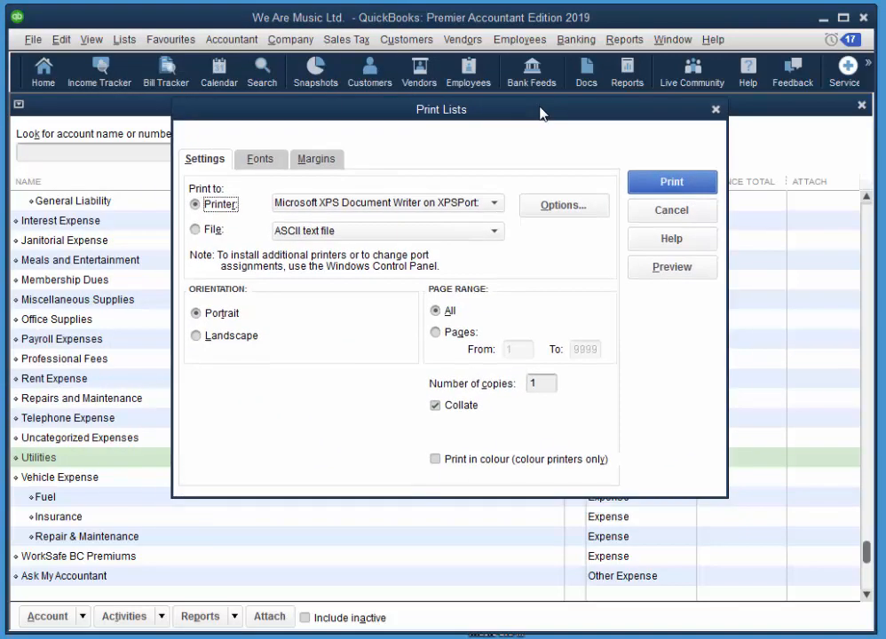
click(701, 273)
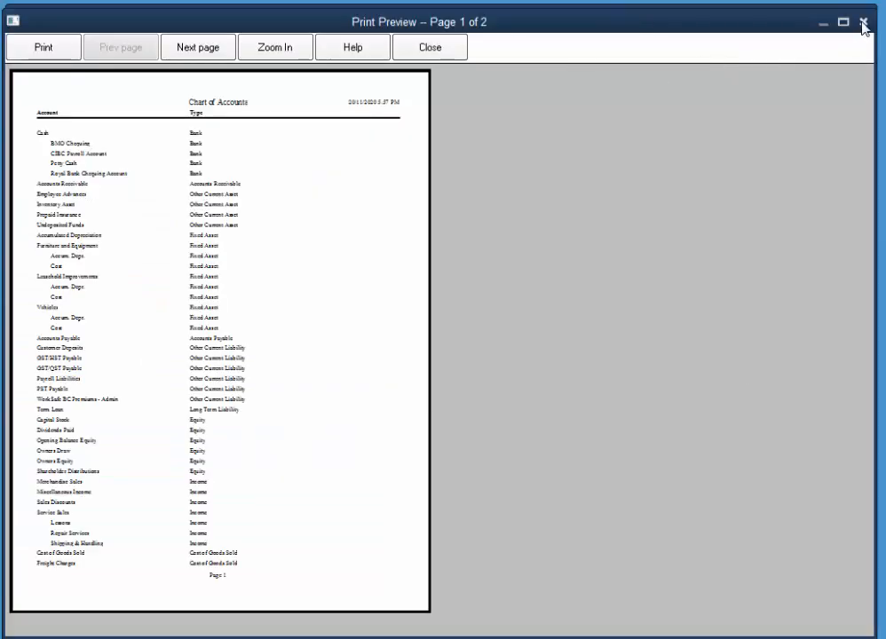
click(870, 20)
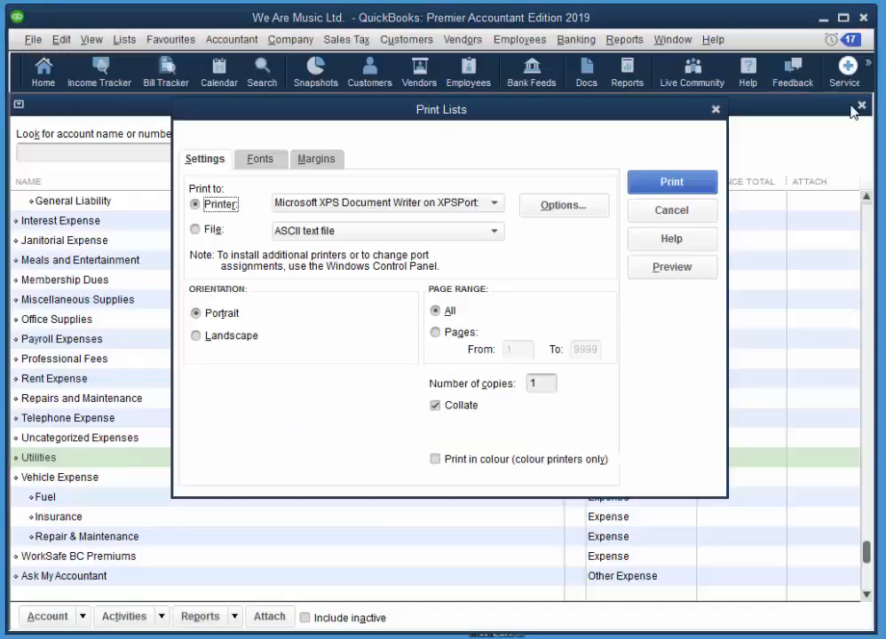
click(715, 110)
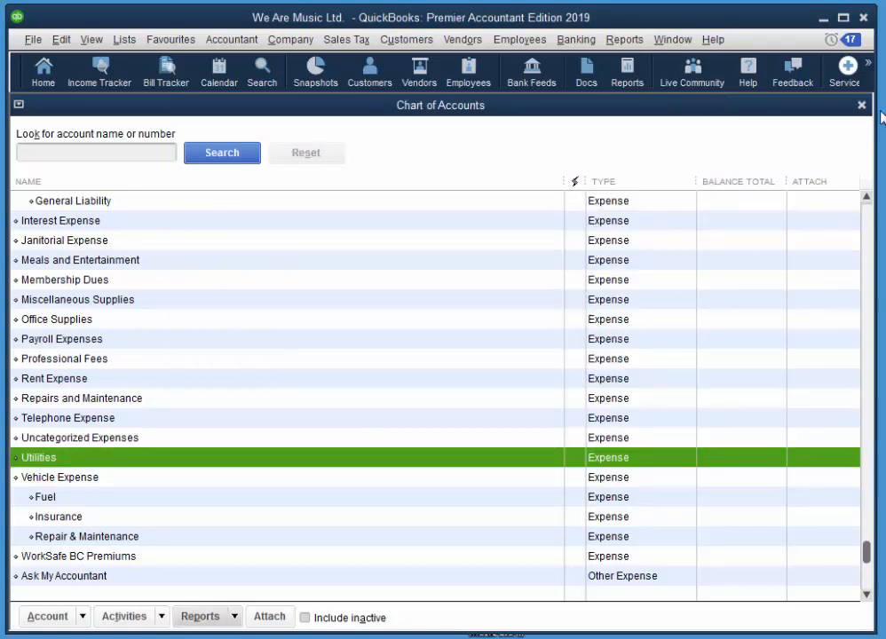
click(298, 40)
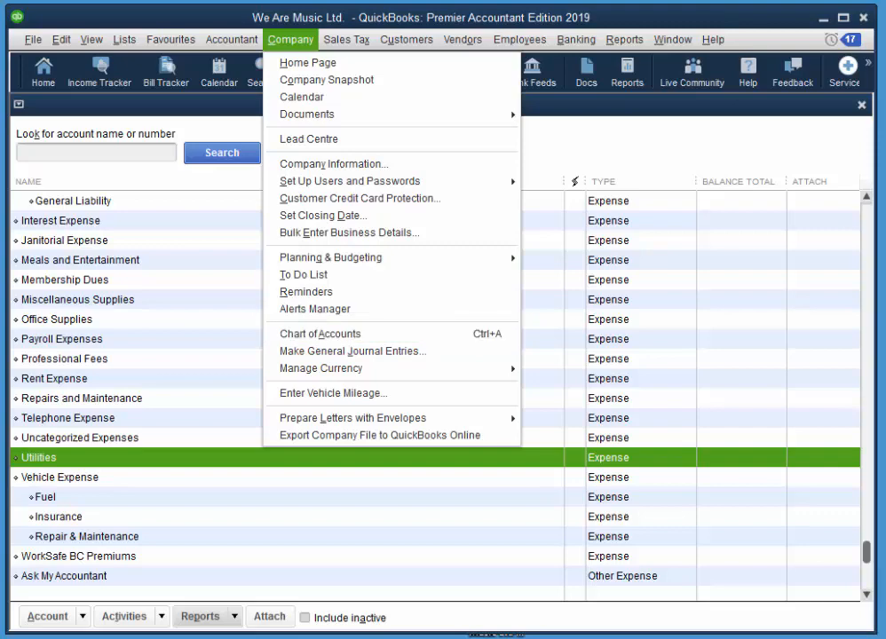
click(861, 107)
click(861, 107)
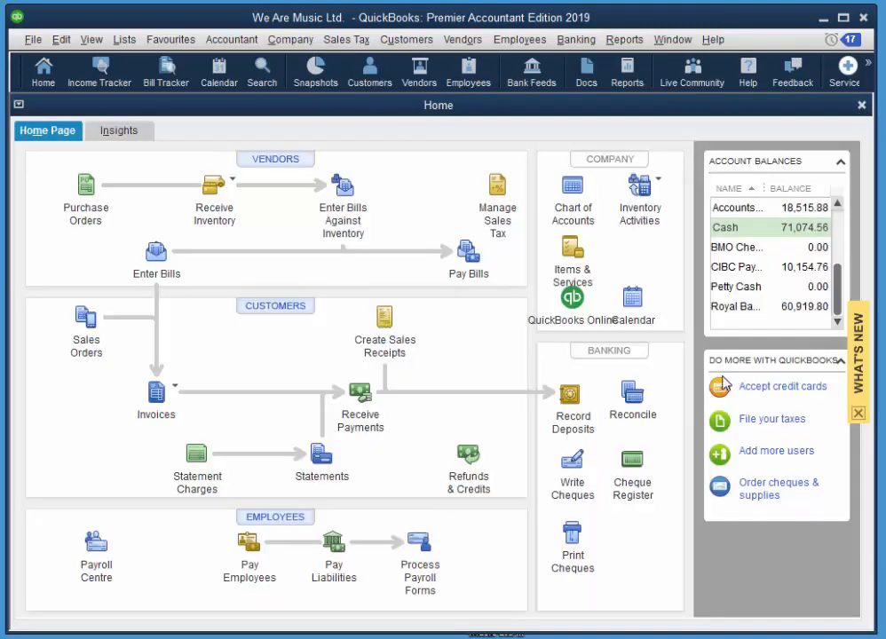
click(573, 184)
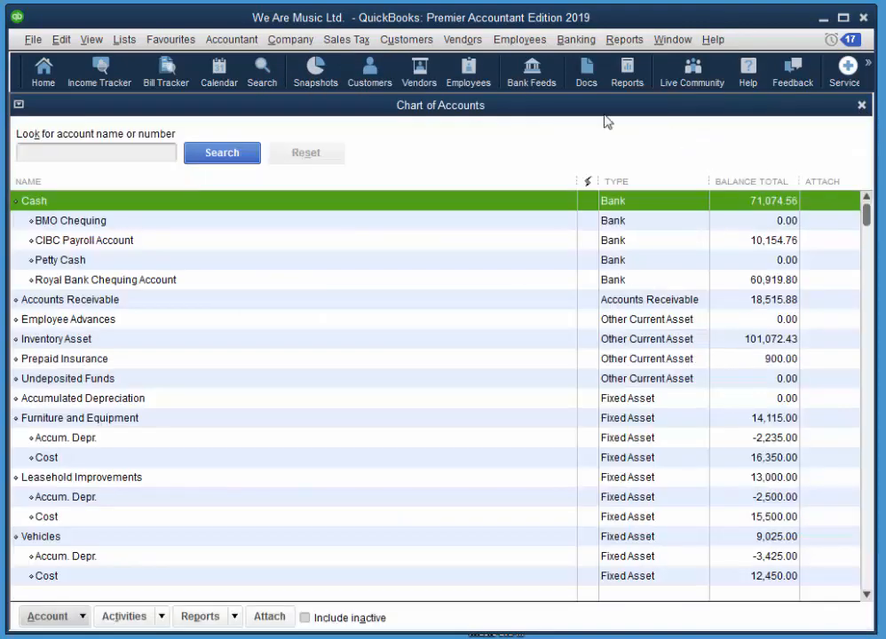
click(860, 107)
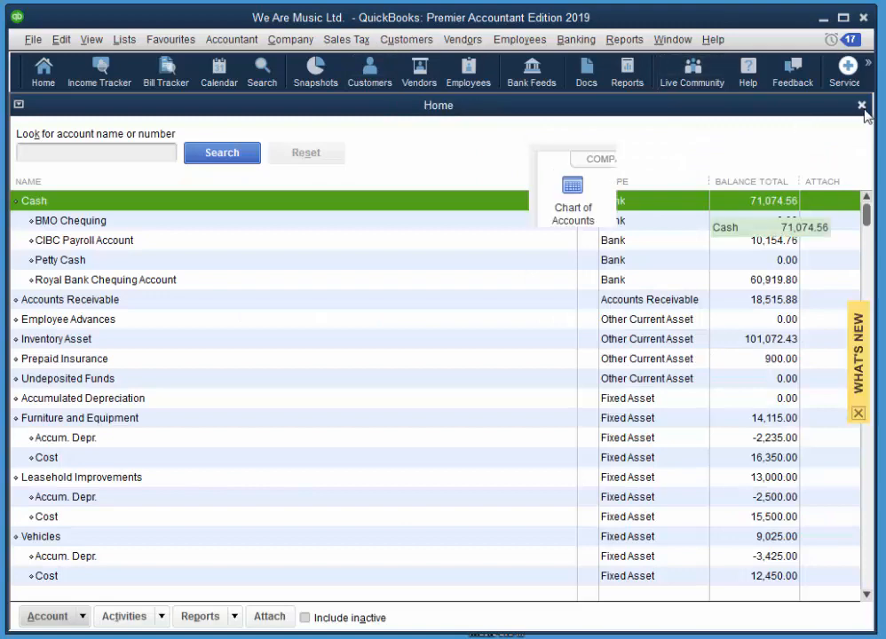
click(306, 42)
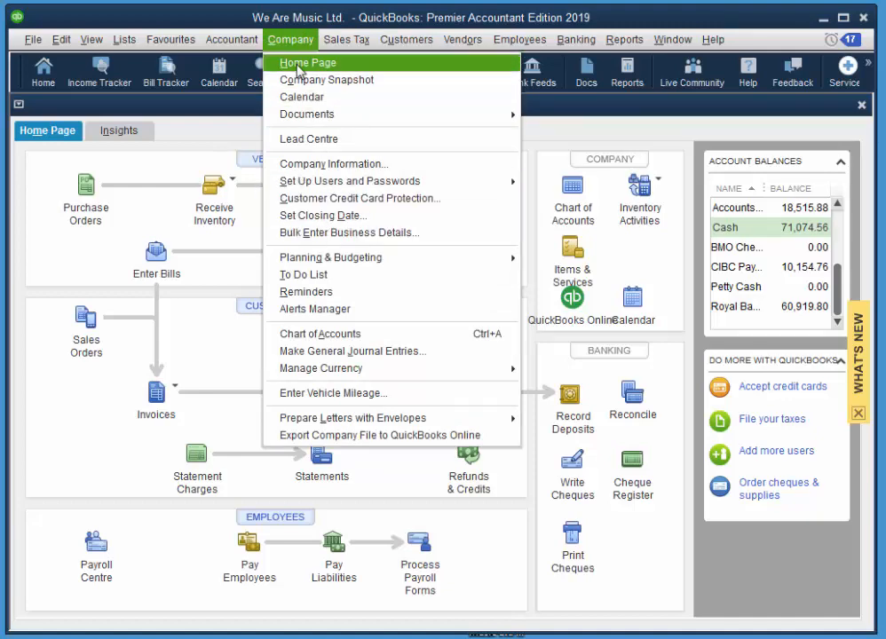
click(310, 333)
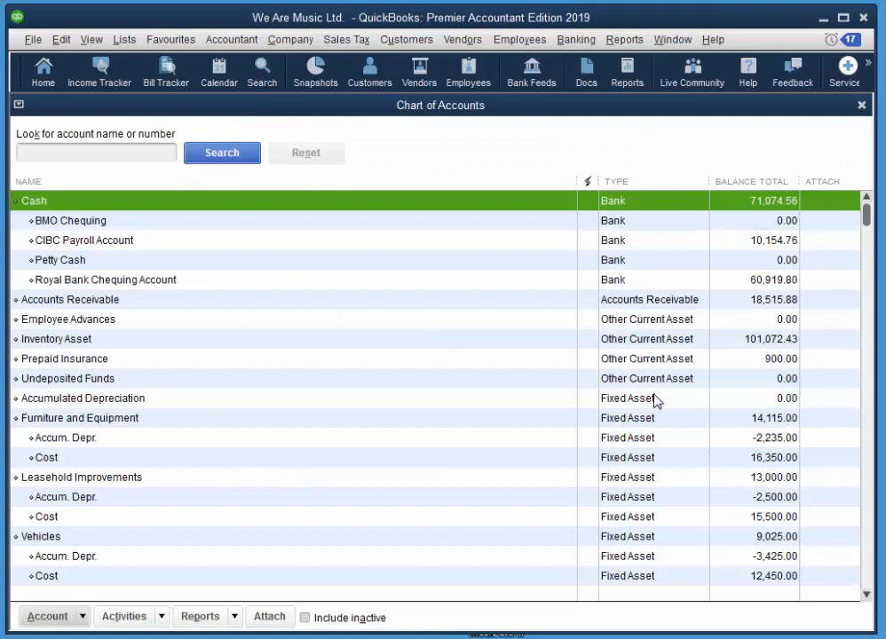